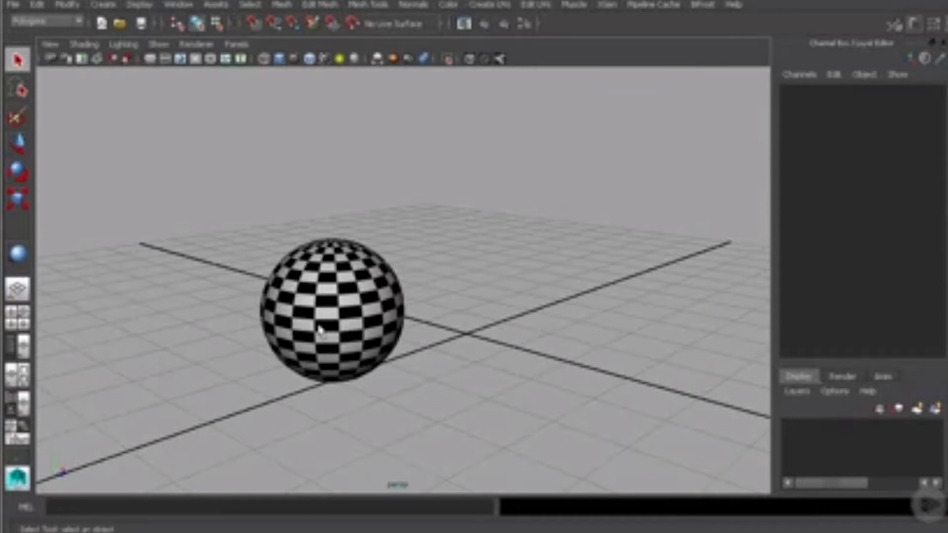
Switch to the Persp/UV Editor layout, showing the sphere's UV grid beside the perspective view.
alt+right_drag(339, 328, 418, 354)
alt+drag(419, 354, 493, 368)
alt+right_drag(322, 311, 369, 324)
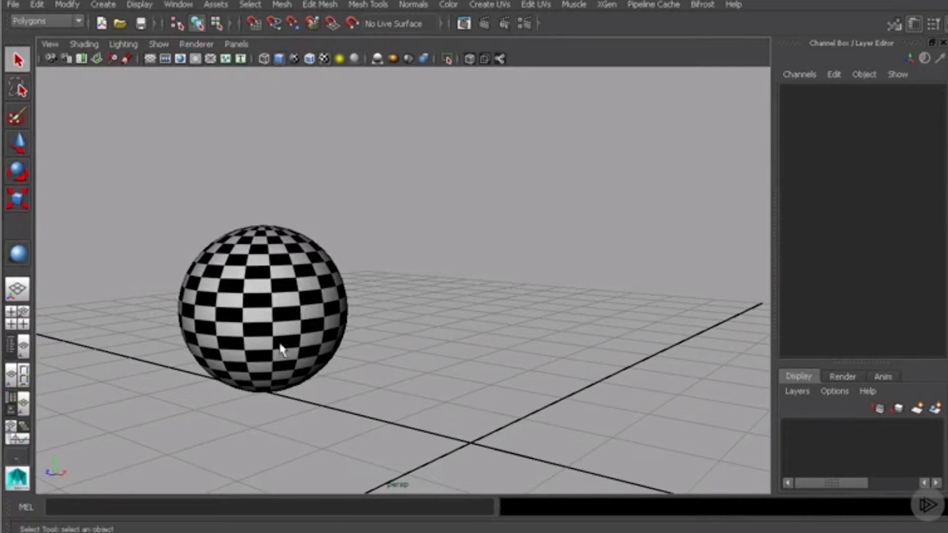
alt+middle_drag(276, 345, 259, 323)
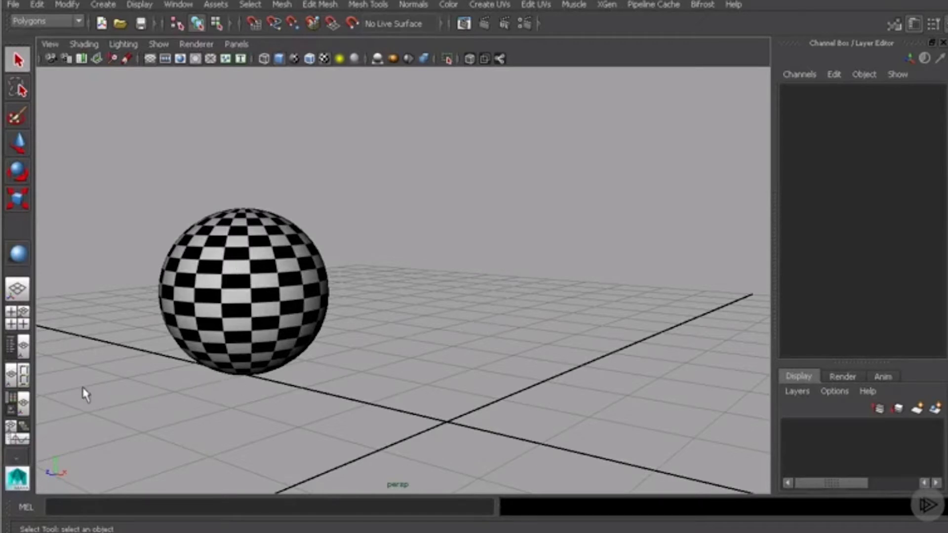
right_click(22, 380)
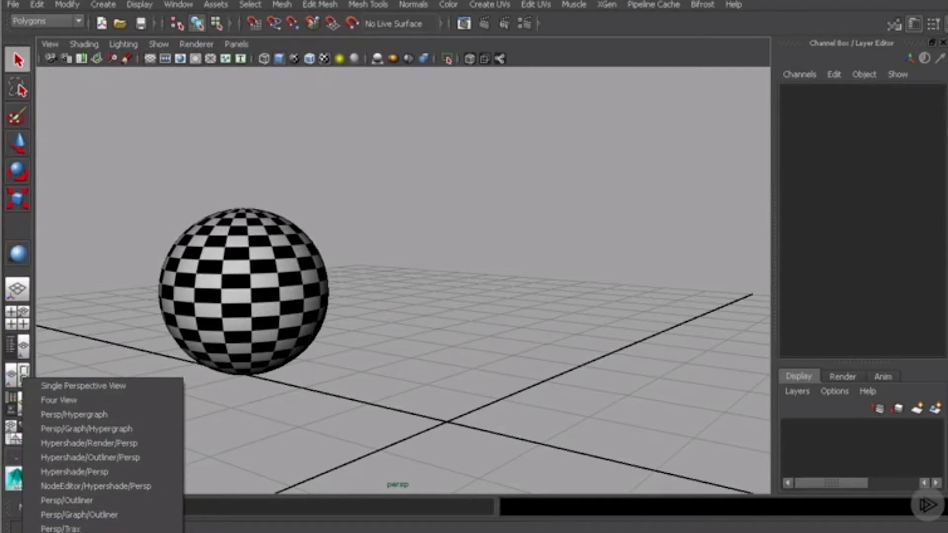
click(109, 527)
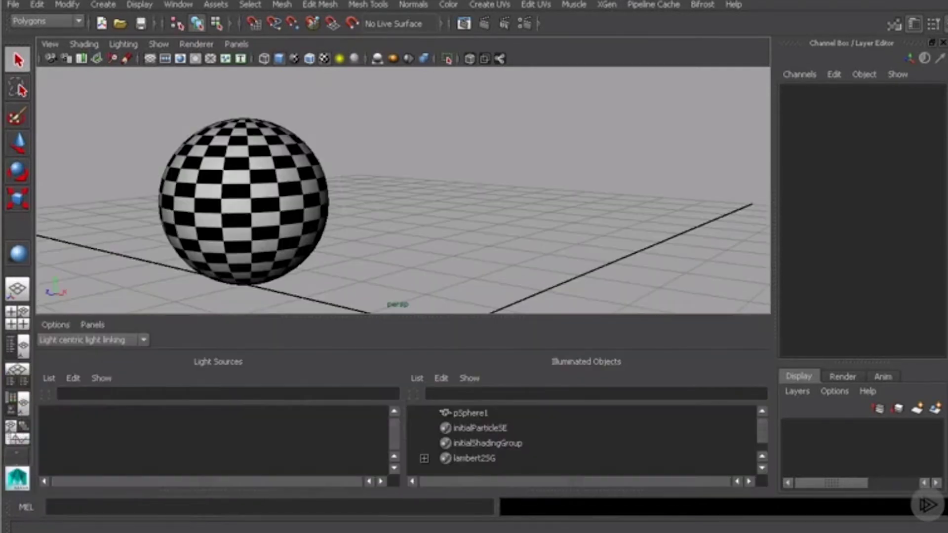
right_click(20, 380)
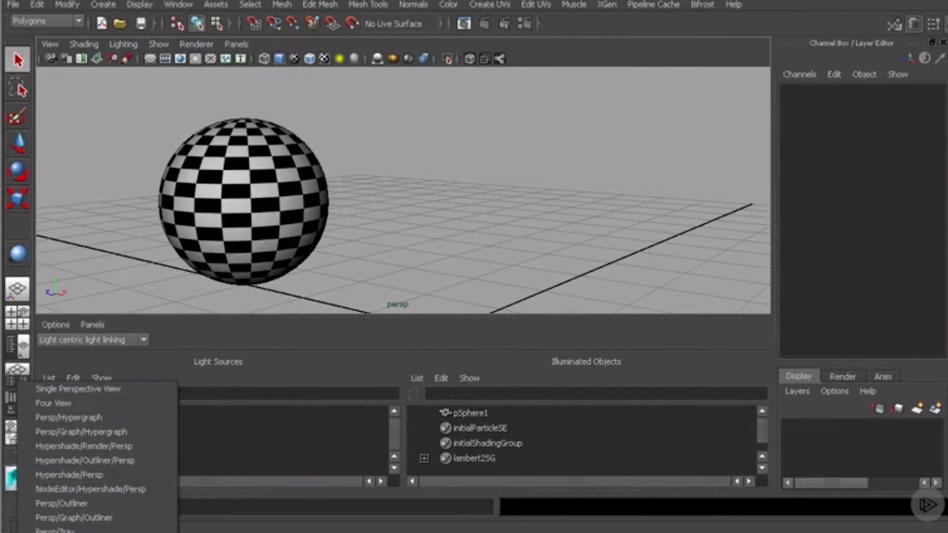
click(59, 531)
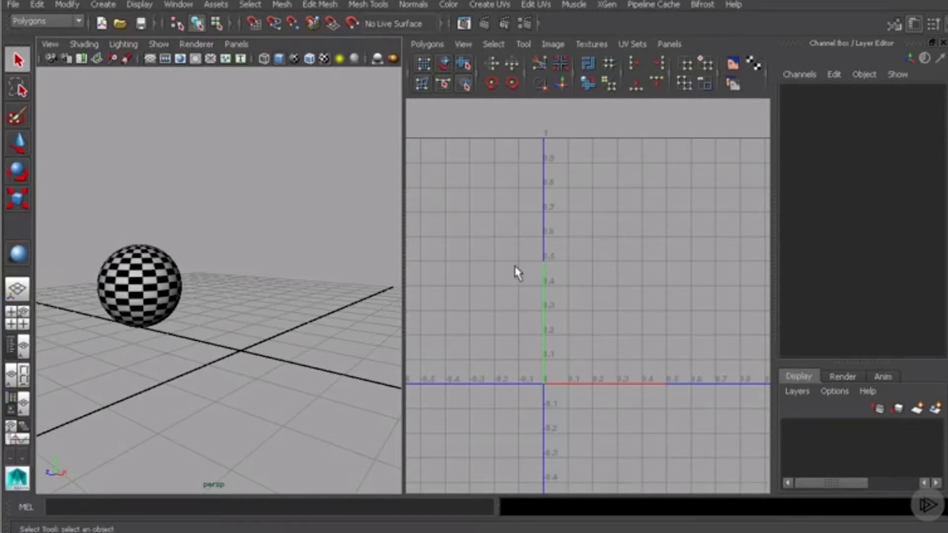
alt+middle_drag(550, 317, 487, 347)
scroll(512, 275, down, 1)
scroll(529, 288, up, 2)
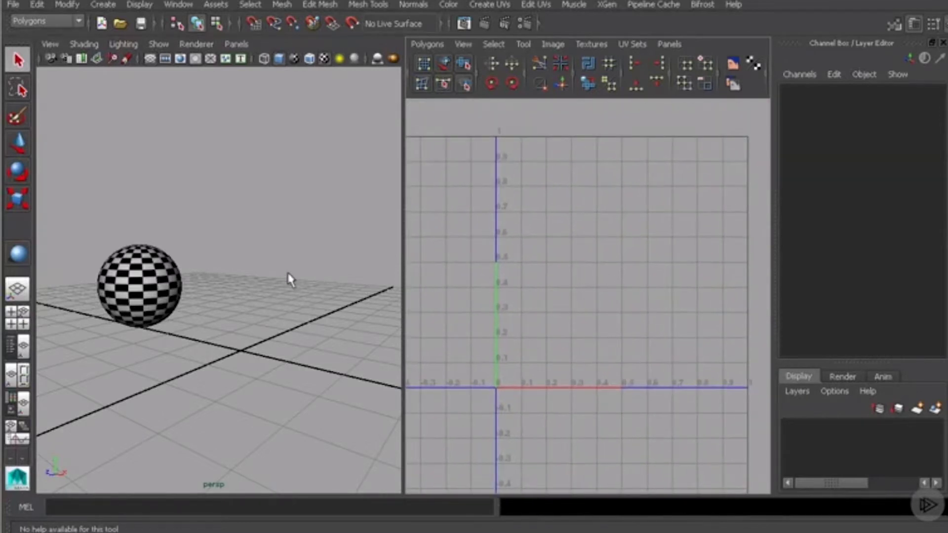
alt+drag(289, 277, 265, 281)
Select the checkered sphere to view its UVs, then maximize the perspective panel.
click(188, 279)
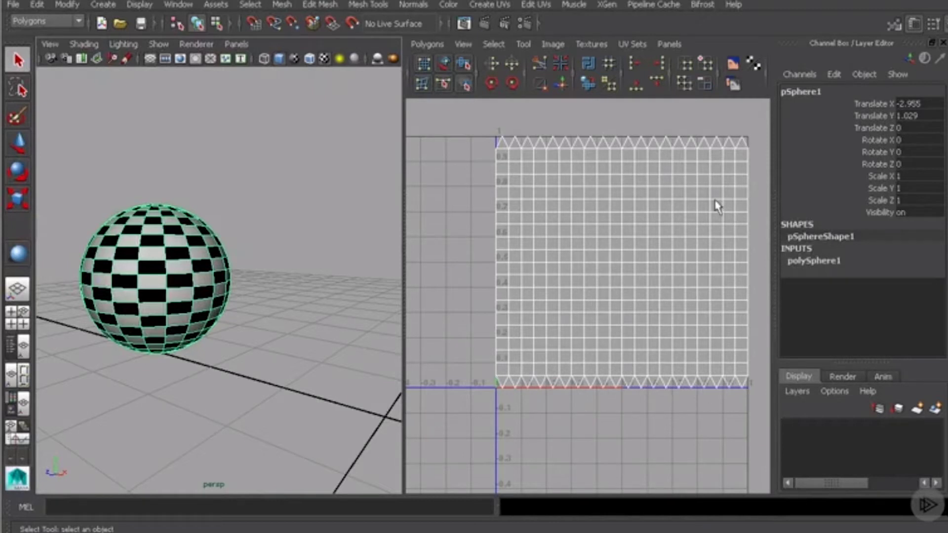
alt+drag(331, 269, 261, 284)
key(space)
alt+middle_drag(445, 267, 406, 267)
alt+drag(406, 267, 400, 229)
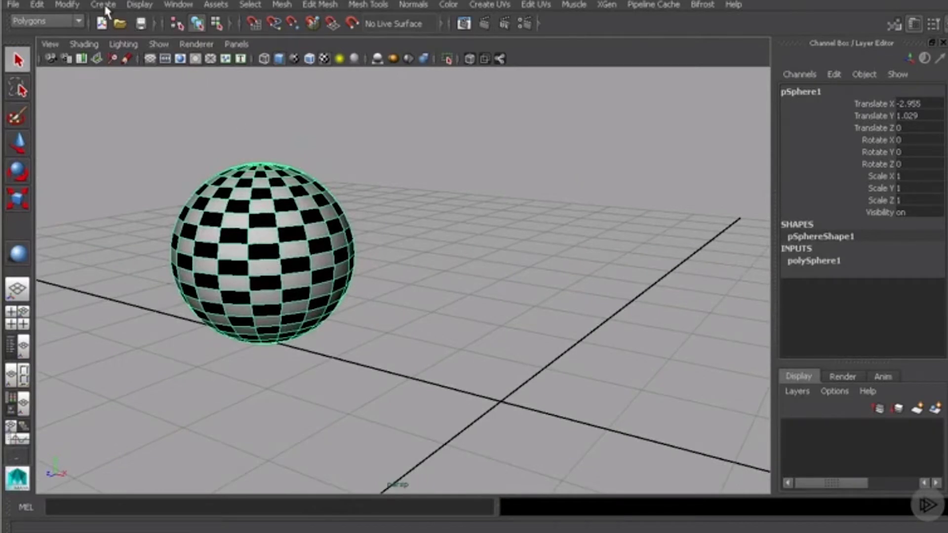
Create a polygon sphere of radius 1 and 20 divisions with Create UVs unchecked.
click(104, 6)
mouse_move(135, 42)
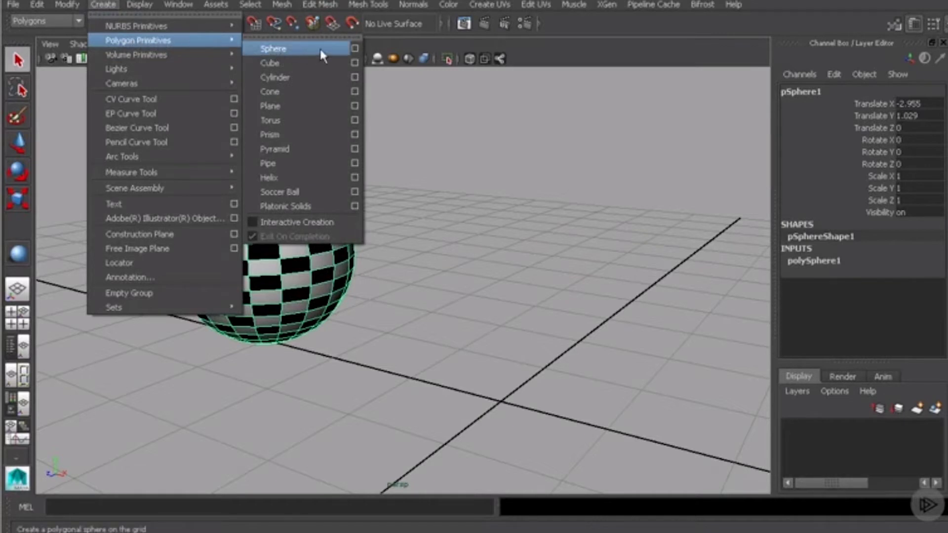
click(353, 47)
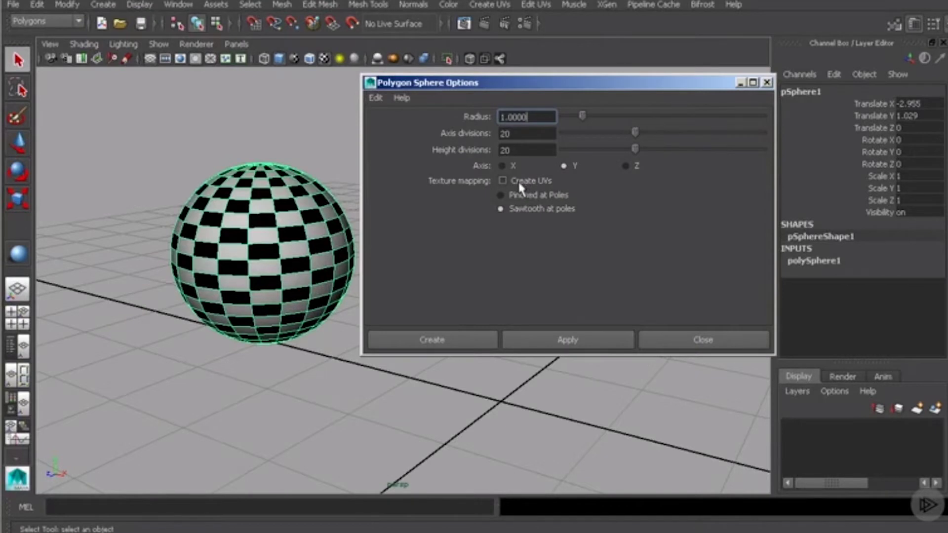
drag(515, 88, 535, 96)
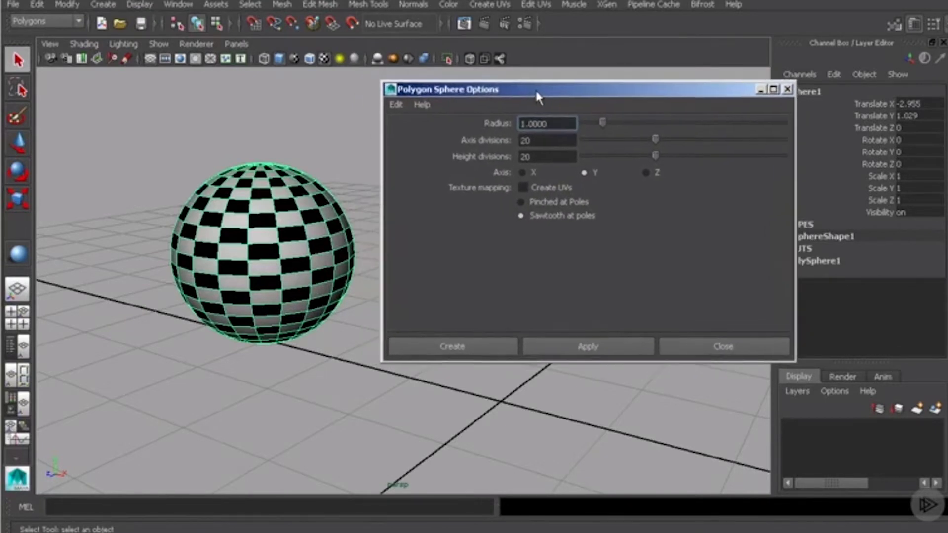
click(524, 190)
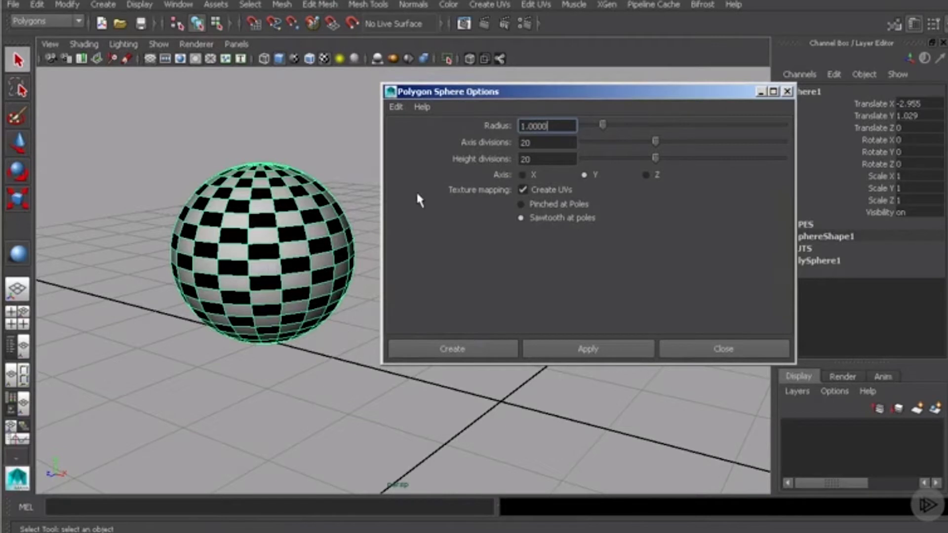
click(523, 189)
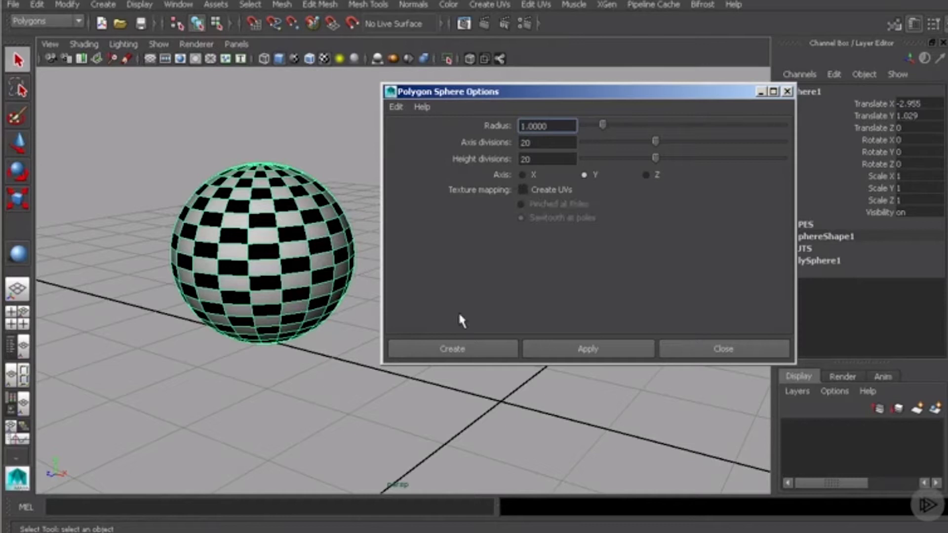
click(452, 349)
Move pSphere2 up to Translate Y 1.034.
key(w)
alt+drag(490, 361, 526, 210)
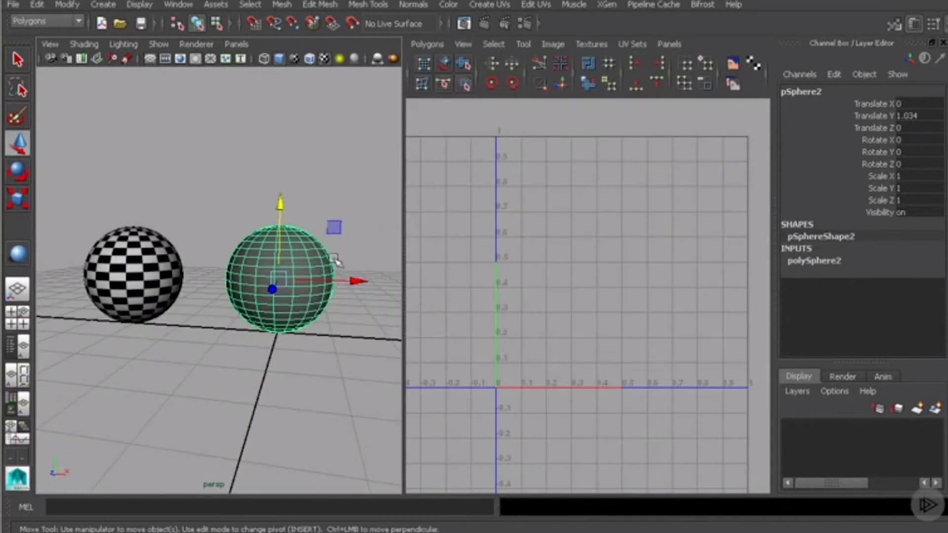
key(q)
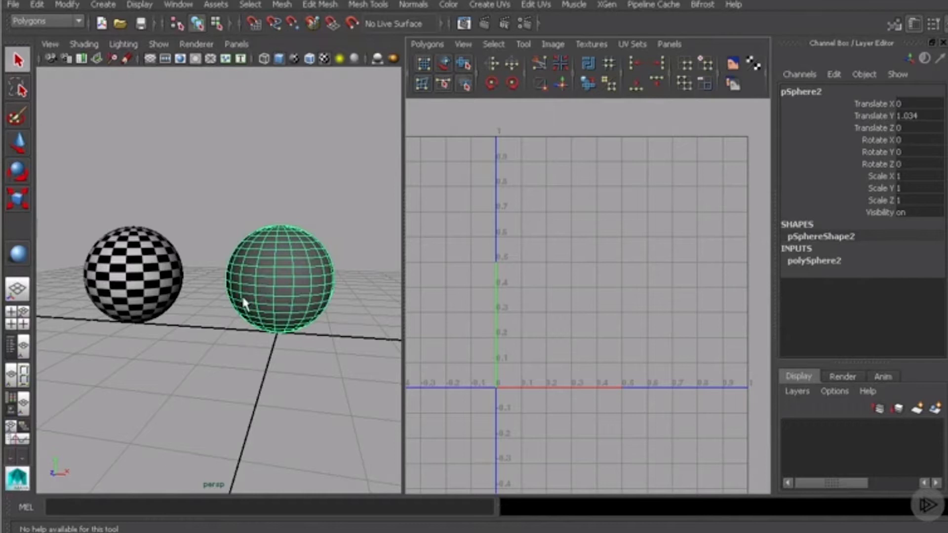
Select the checkered sphere, then pSphere2, to compare their UVs.
alt+drag(241, 294, 175, 275)
click(176, 276)
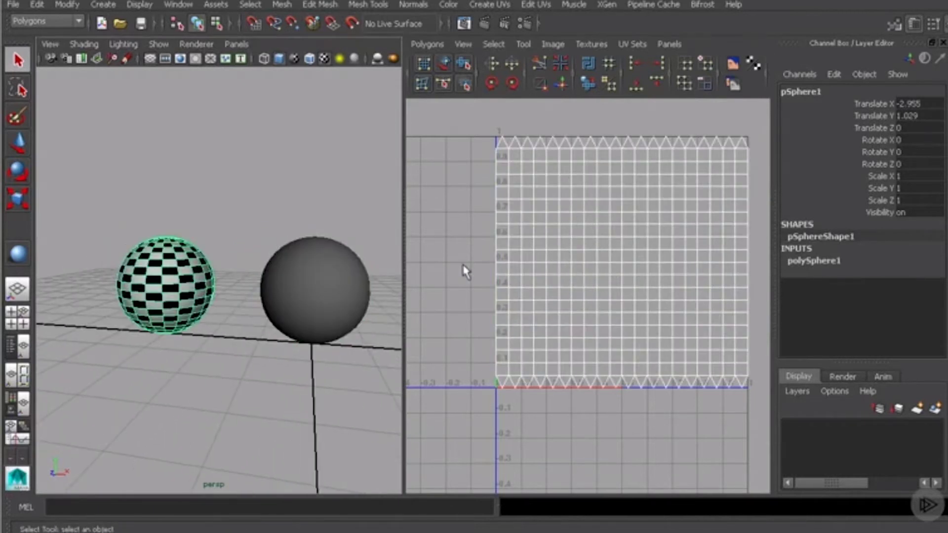
click(344, 293)
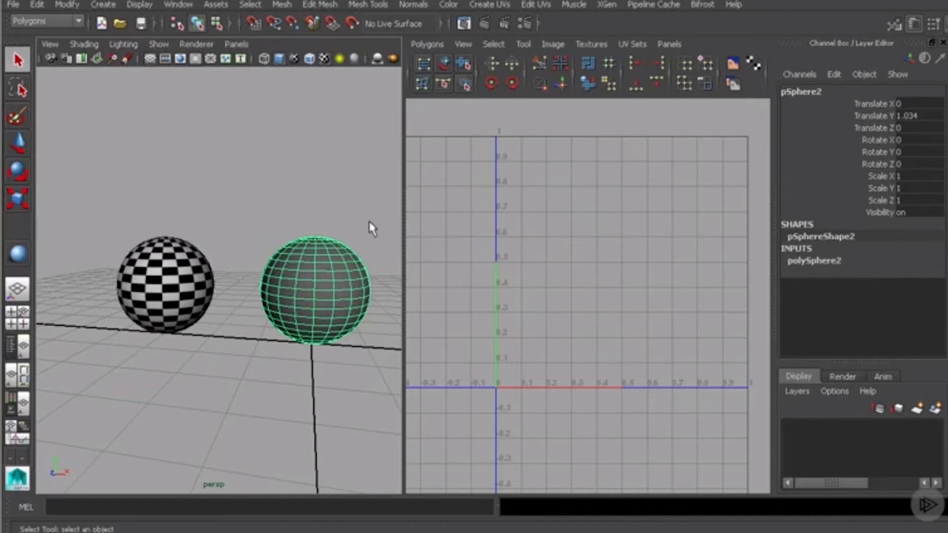
alt+drag(362, 264, 273, 276)
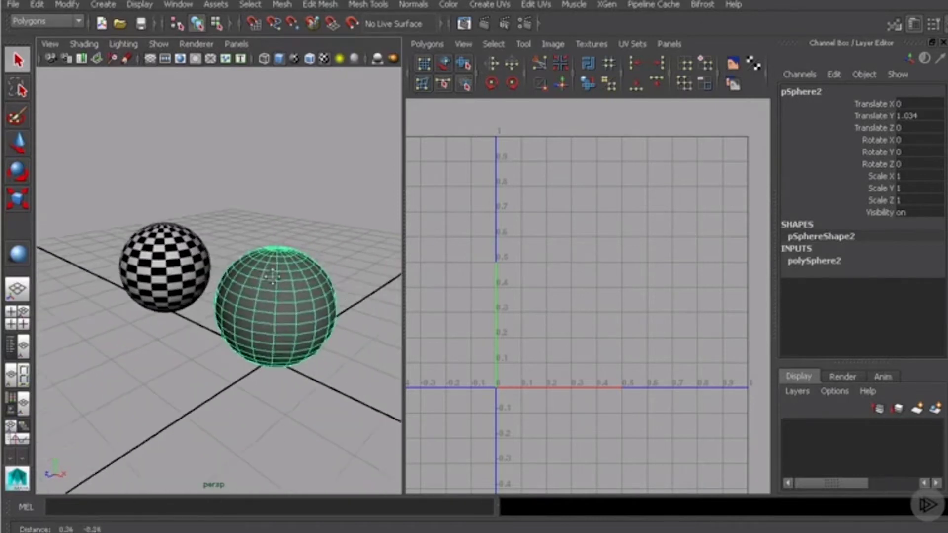
alt+right_drag(272, 276, 248, 250)
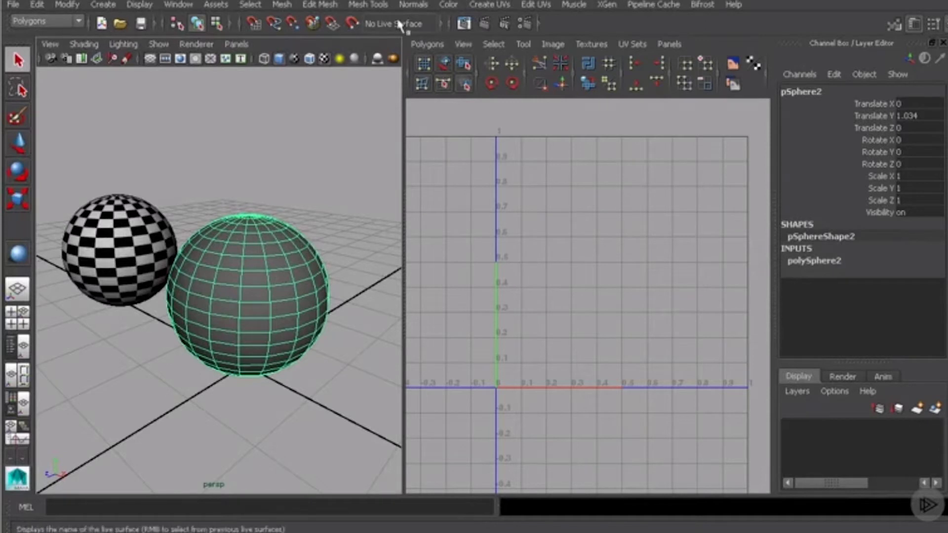
Open the Create UVs menu.
click(475, 4)
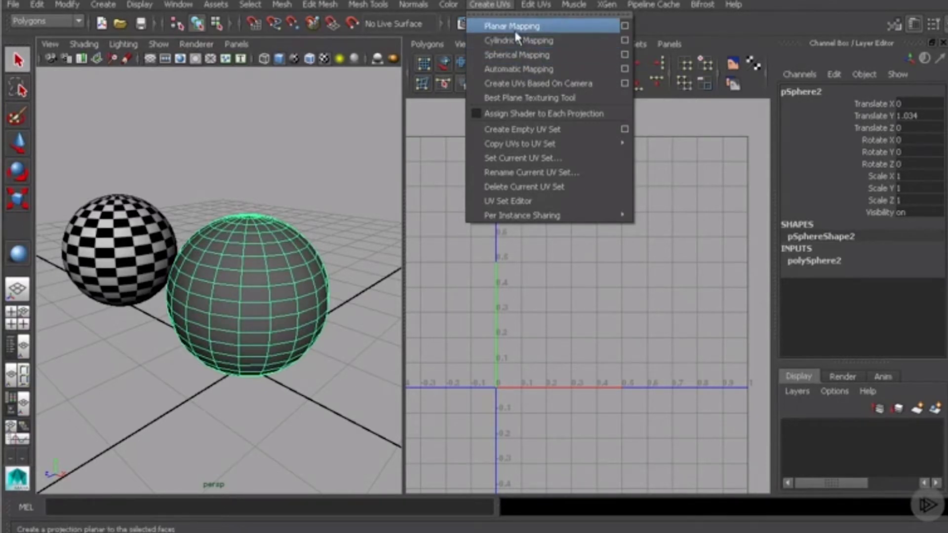
Set Planar Mapping Options to fit the bounding box and project from the Z axis.
click(624, 27)
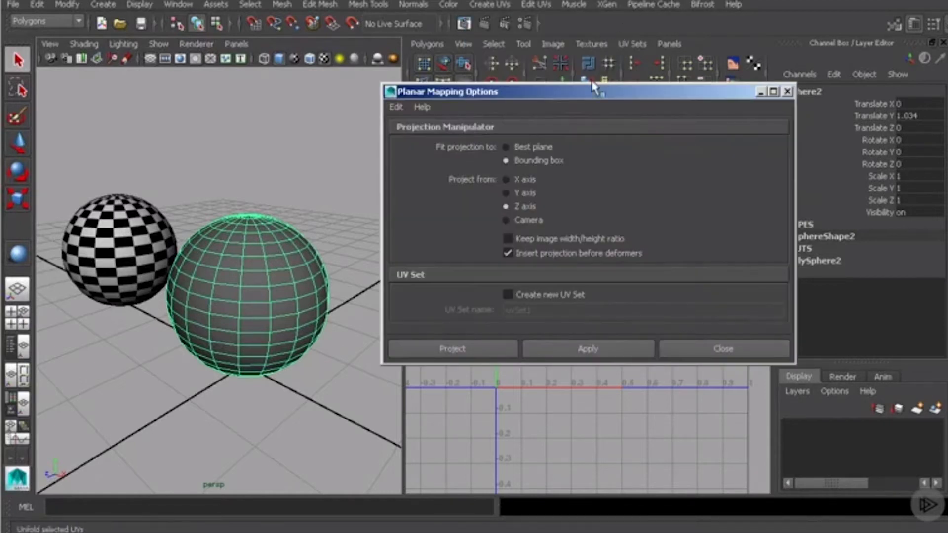
drag(590, 89, 639, 59)
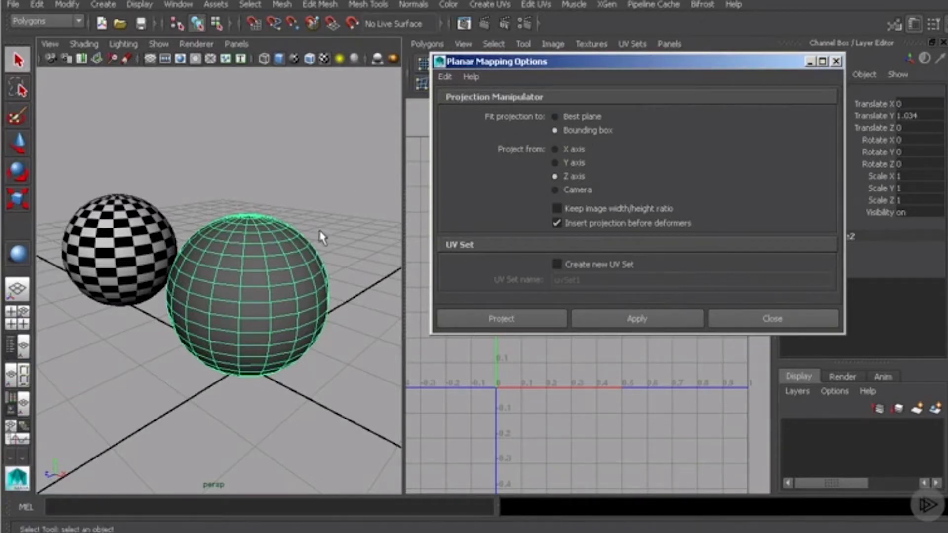
scroll(318, 236, up, 5)
scroll(309, 244, up, 3)
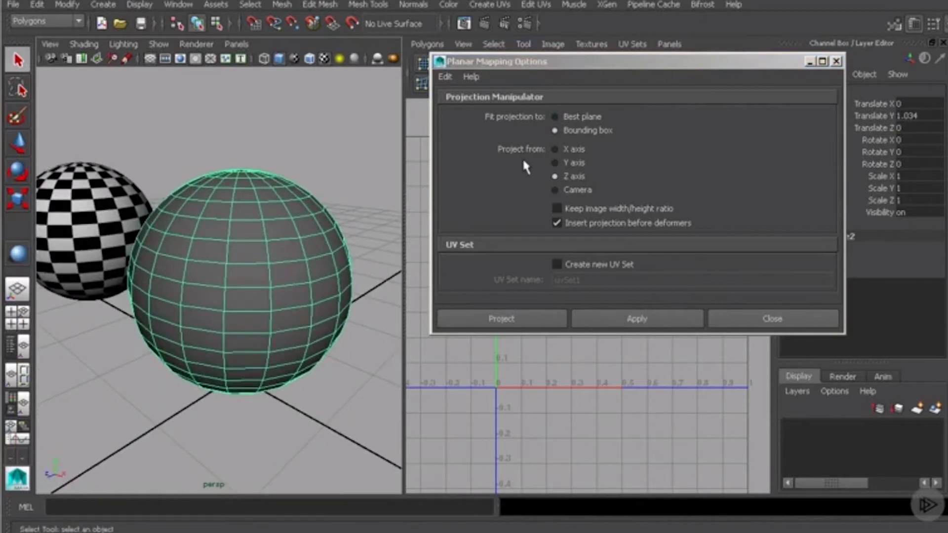
click(554, 149)
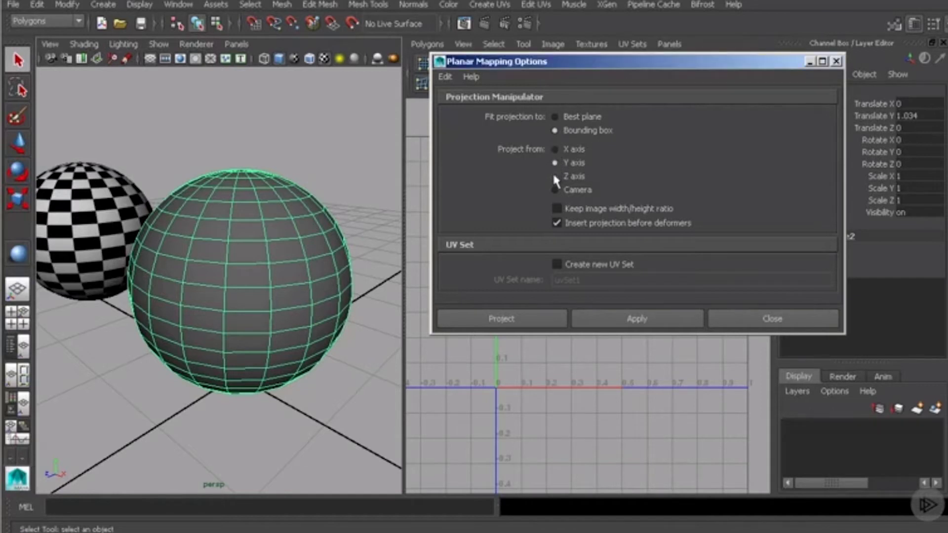
click(555, 176)
alt+drag(334, 266, 321, 296)
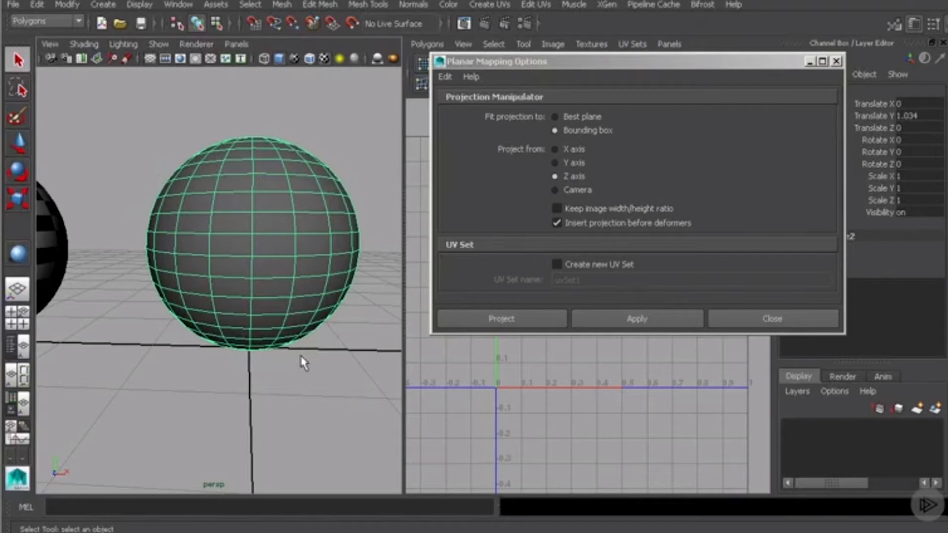
alt+drag(312, 235, 282, 243)
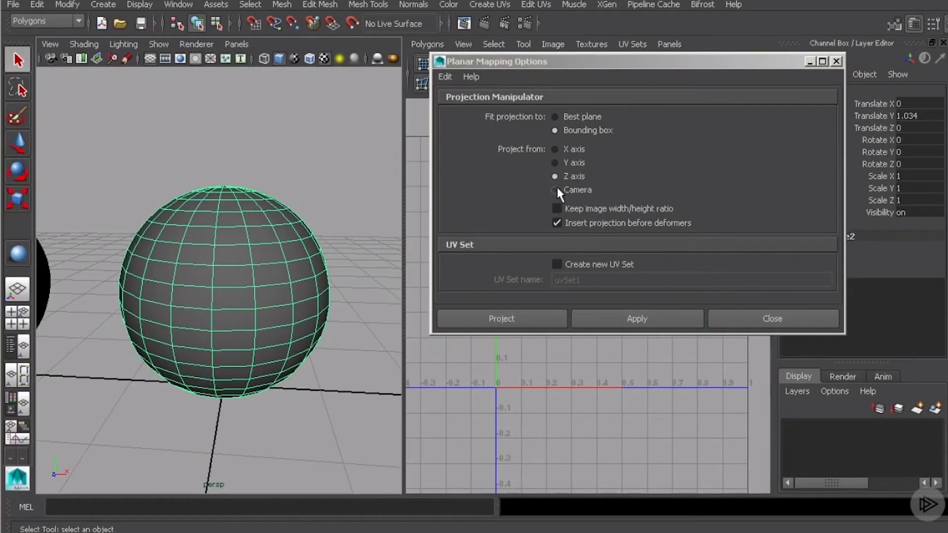
alt+drag(329, 252, 268, 266)
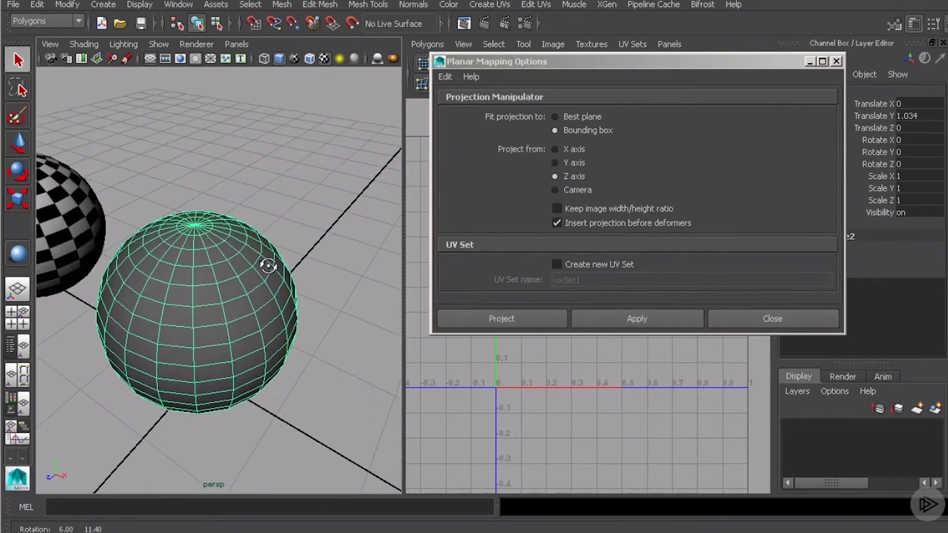
alt+drag(208, 276, 218, 249)
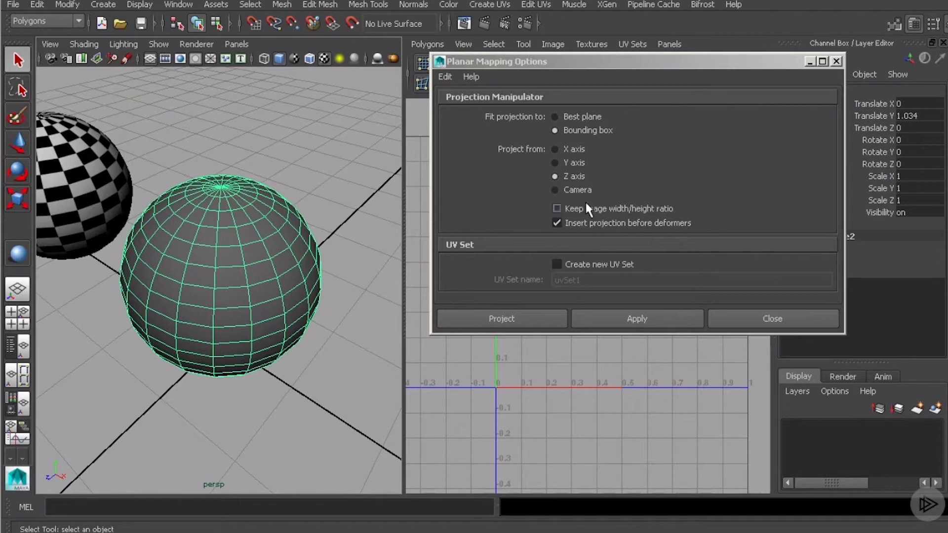
Apply the Z-axis planar projection to pSphere2, creating polyPlanarProj1.
click(519, 317)
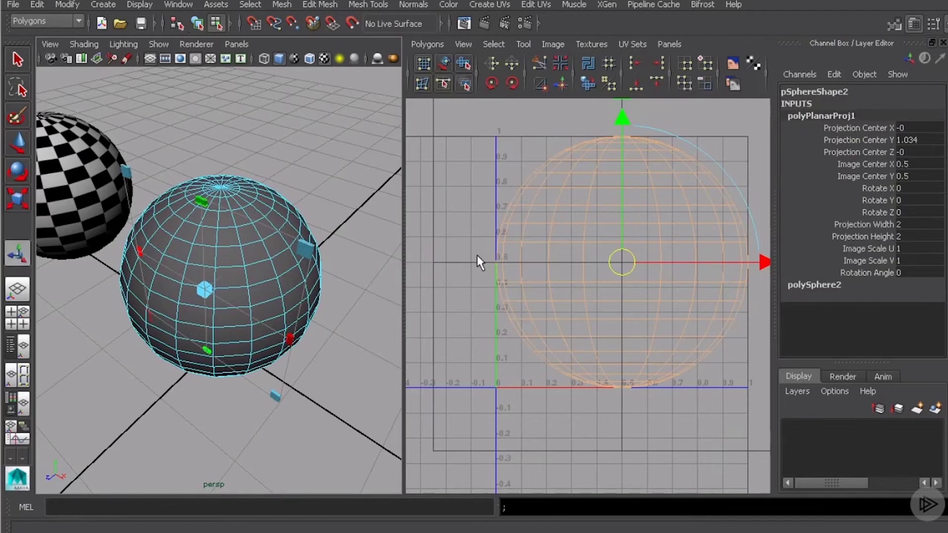
alt+drag(318, 195, 346, 194)
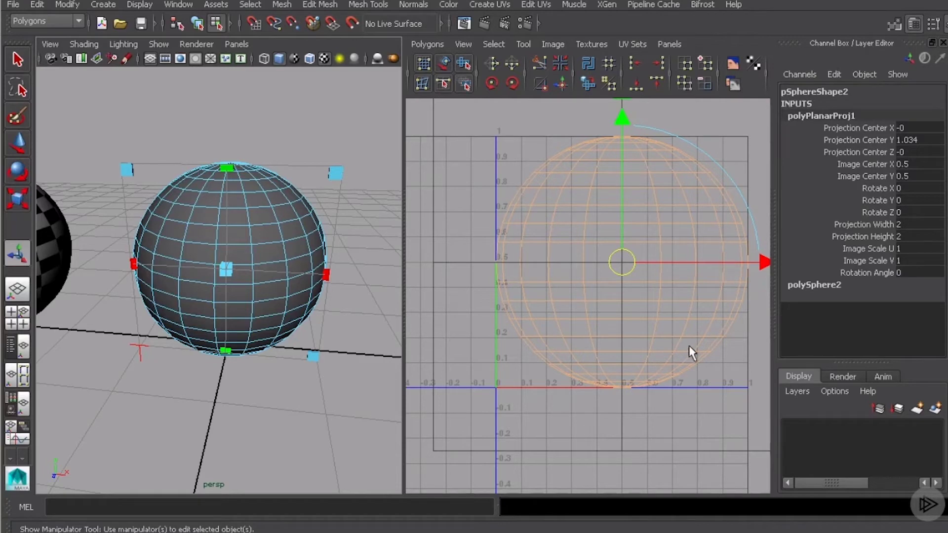
mouse_move(291, 232)
alt+mouse_down()
mouse_move(290, 246)
mouse_move(279, 228)
mouse_move(292, 233)
mouse_move(277, 237)
mouse_move(284, 223)
mouse_move(275, 226)
alt+mouse_up()
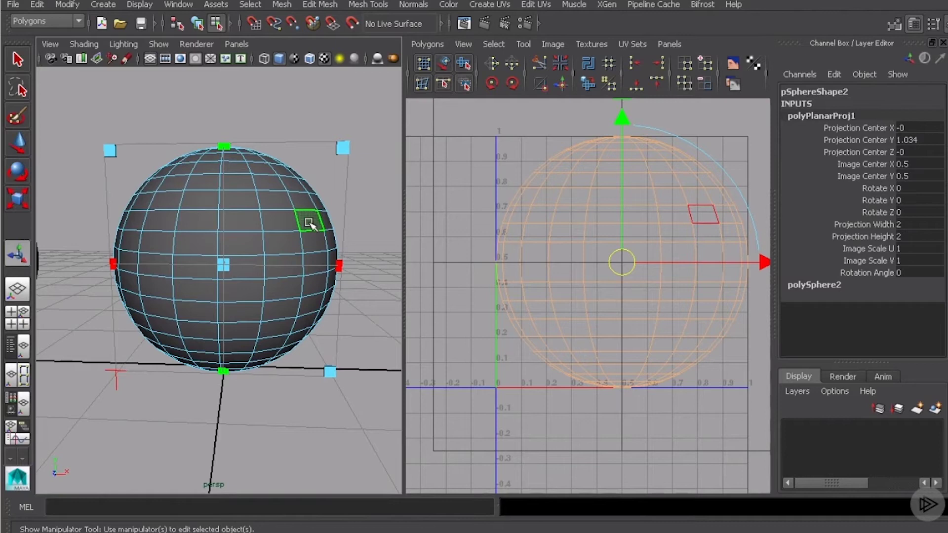
alt+drag(310, 162, 298, 186)
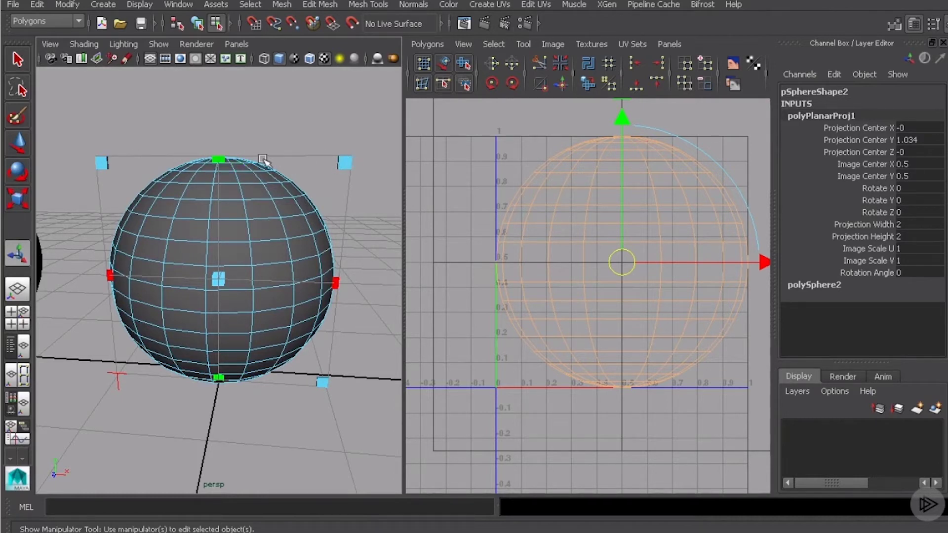
Resize the planar projection to 2.263 wide by 2.229 high.
drag(347, 160, 401, 123)
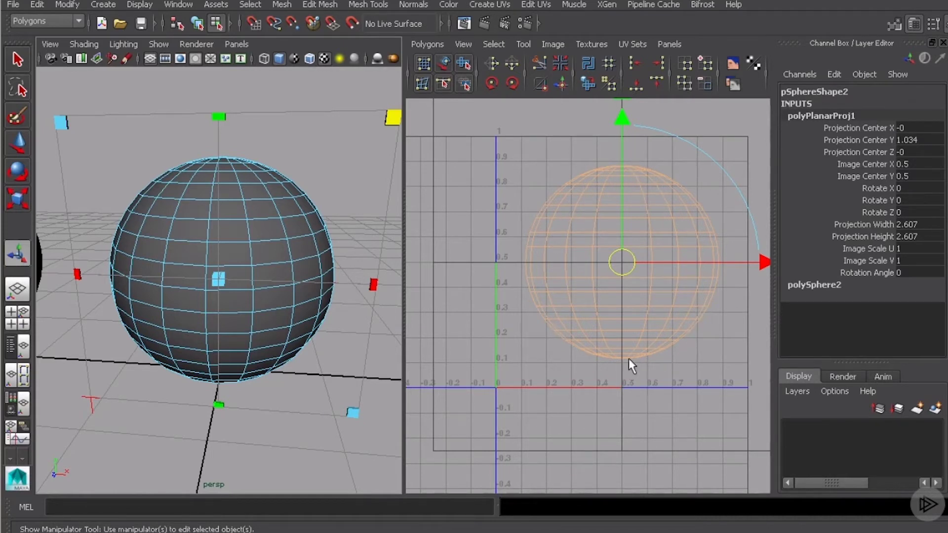
drag(397, 123, 324, 127)
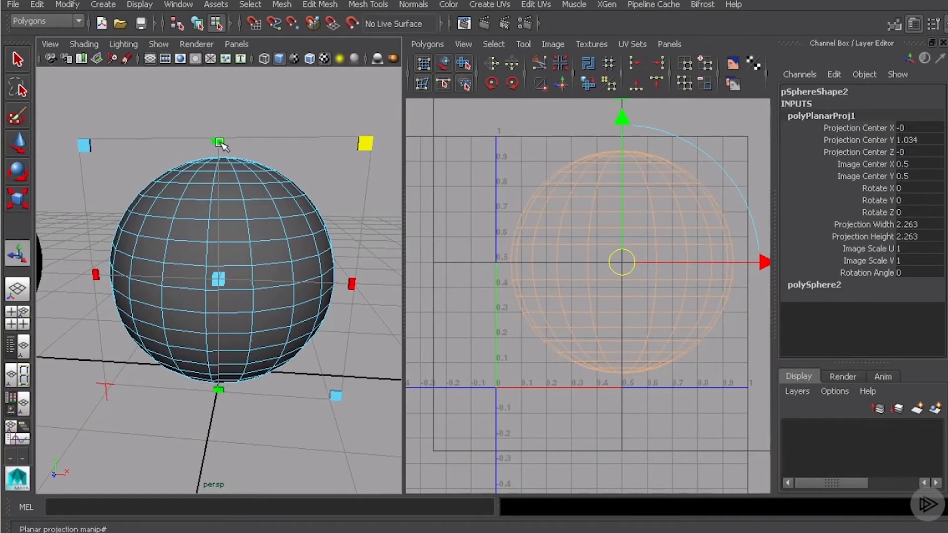
mouse_move(222, 142)
mouse_down()
mouse_move(233, 92)
mouse_move(234, 145)
mouse_up()
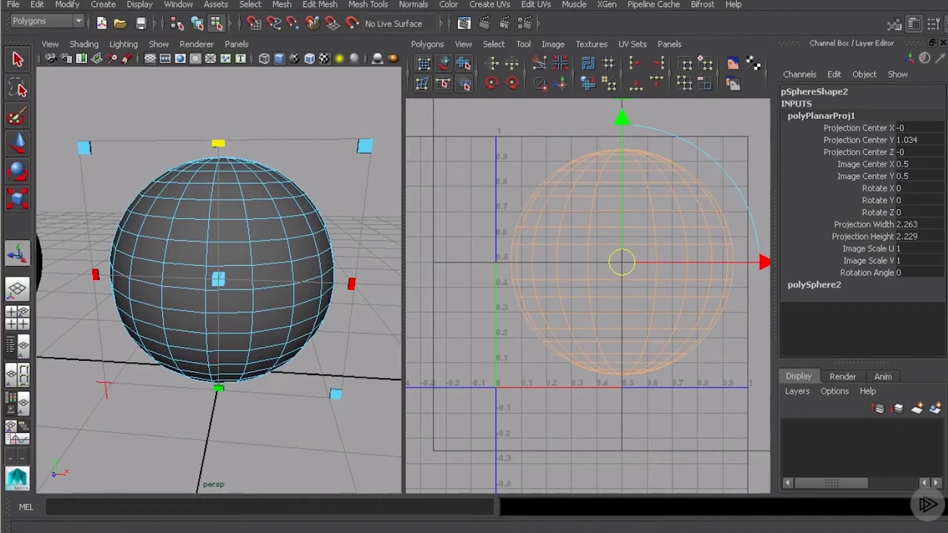
Apply checker_mat to pSphere2 and resize the projection to 2.155 by 2.097.
middle_drag(381, 349, 261, 279)
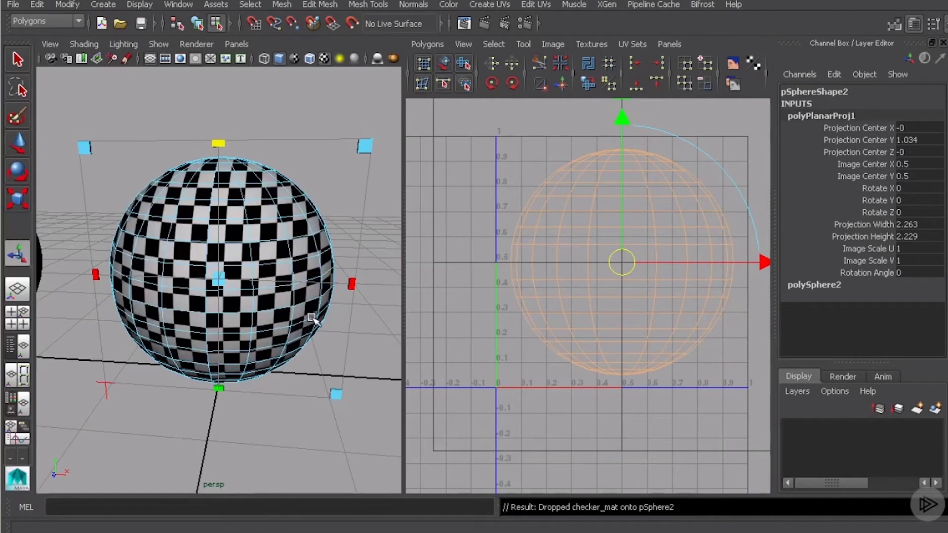
drag(218, 143, 239, 143)
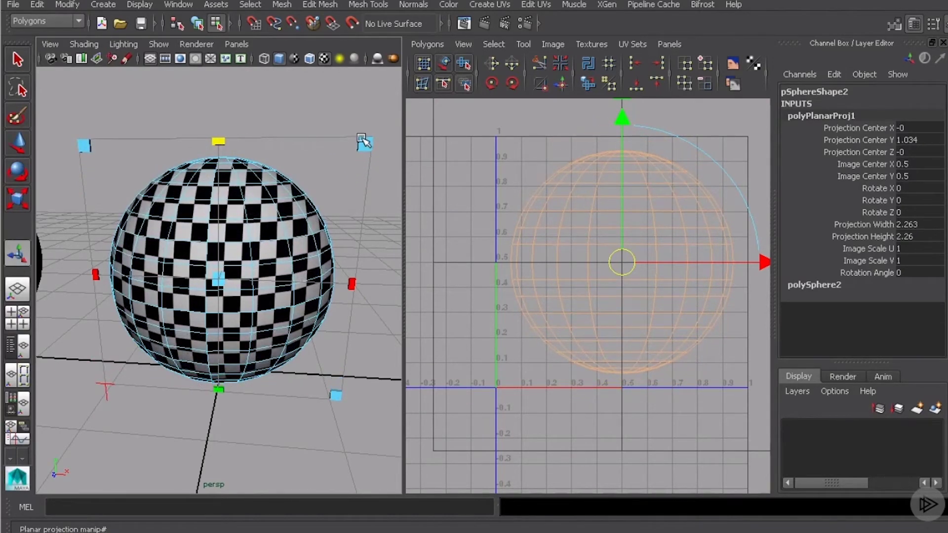
drag(364, 144, 357, 151)
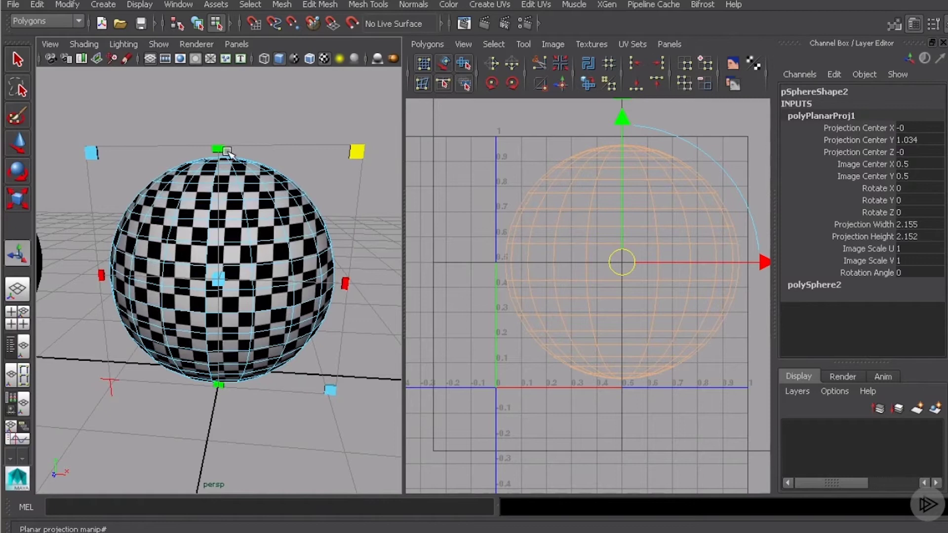
drag(221, 152, 222, 156)
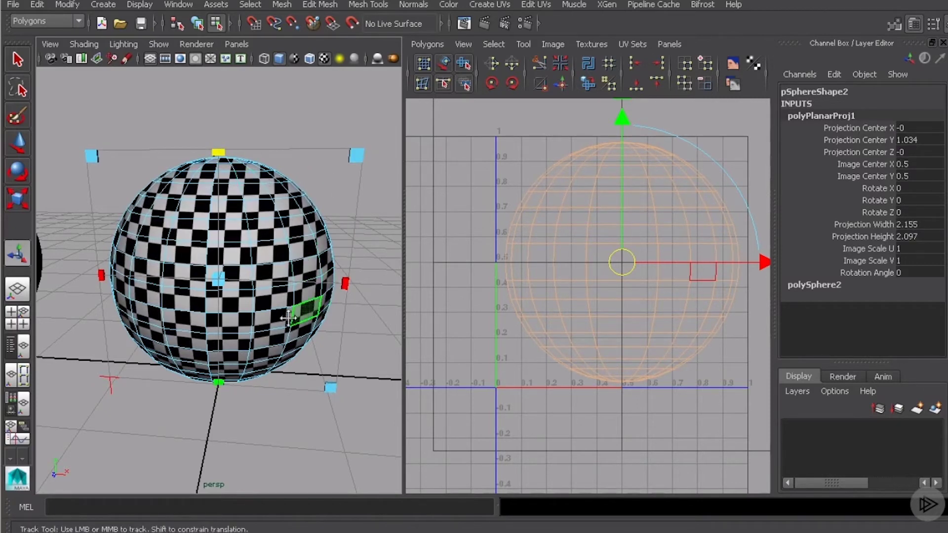
Toggle the planar projection manipulator into move-and-rotate mode.
mouse_move(301, 312)
alt+mouse_down()
mouse_move(316, 303)
mouse_move(298, 312)
alt+mouse_up()
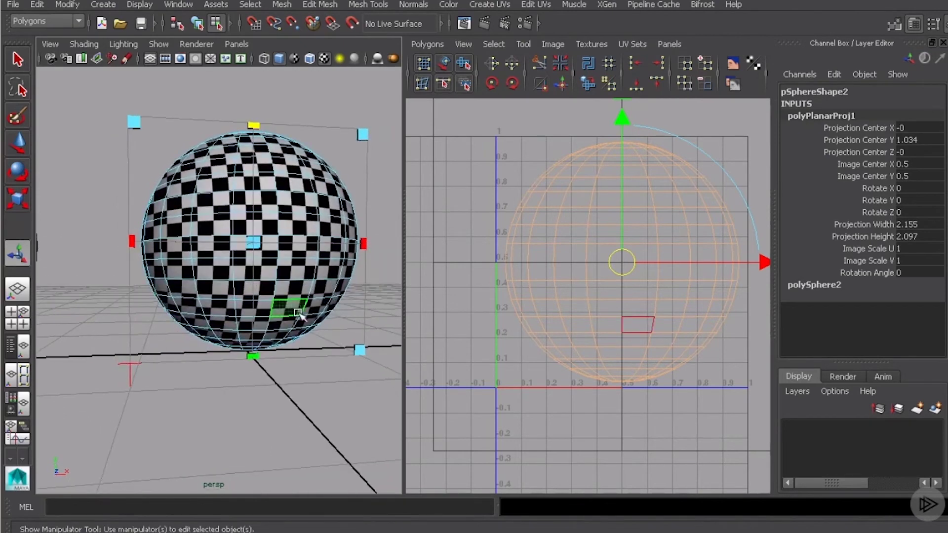
click(129, 373)
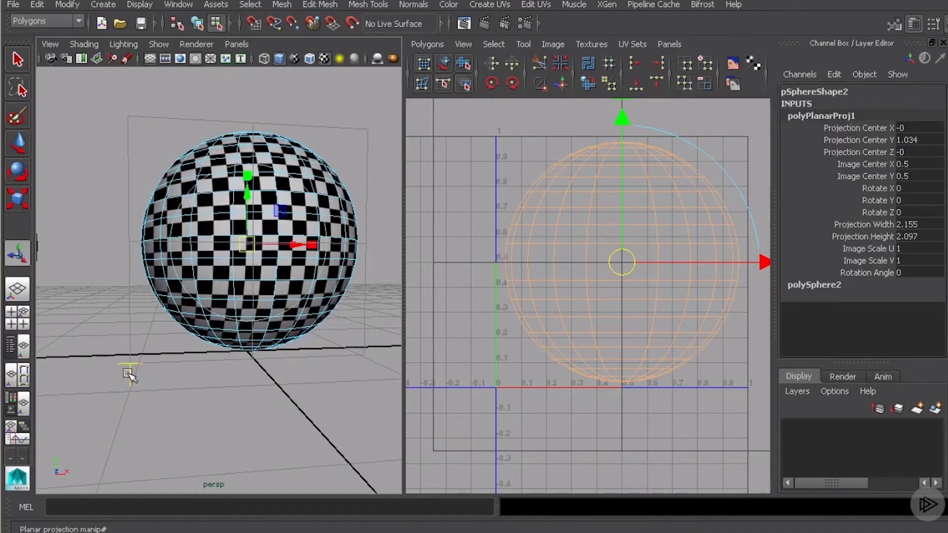
alt+drag(214, 339, 305, 416)
click(285, 330)
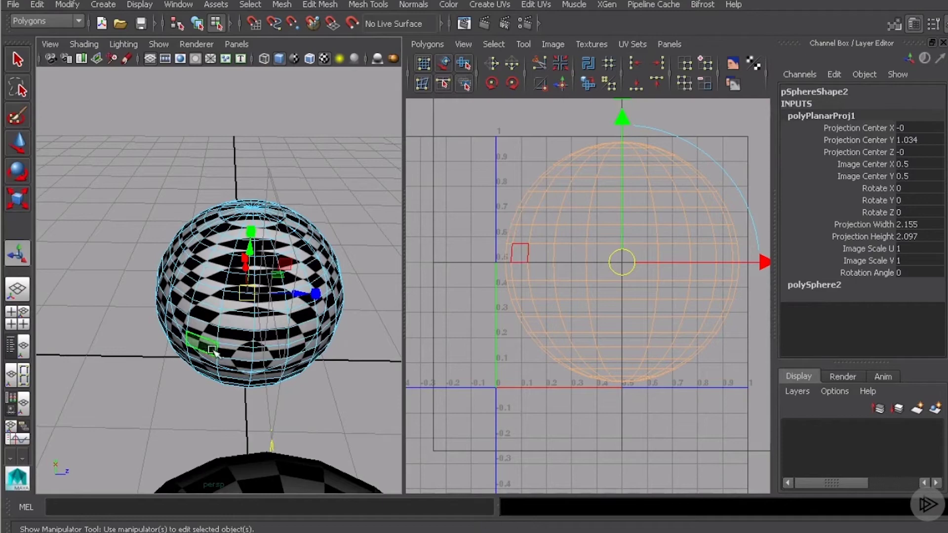
alt+drag(213, 350, 59, 326)
Shift the projection centre slightly along X and set its height to 2.231.
alt+drag(123, 345, 163, 348)
alt+right_drag(162, 348, 219, 353)
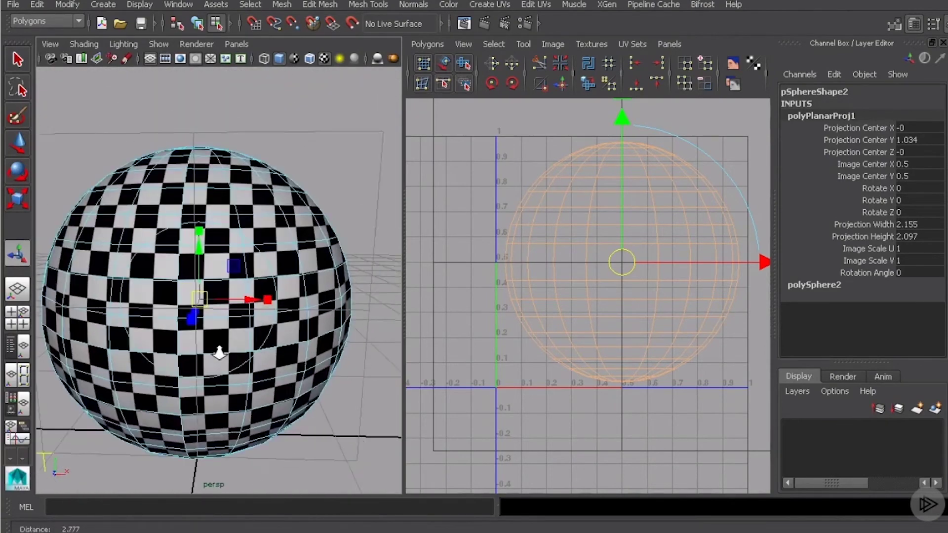
mouse_move(219, 353)
alt+mouse_down()
mouse_move(254, 349)
mouse_move(231, 356)
alt+mouse_up()
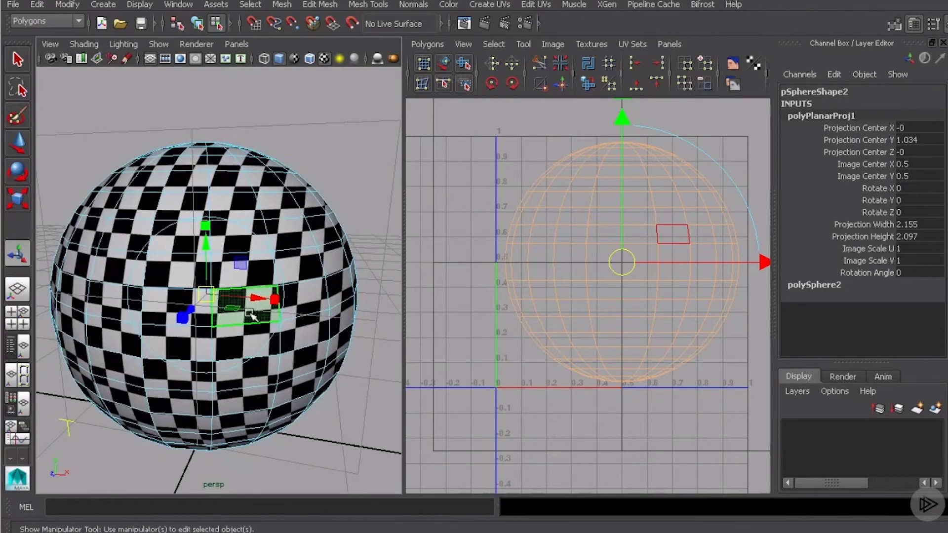
mouse_move(256, 298)
mouse_down()
mouse_move(321, 318)
mouse_move(286, 302)
mouse_move(212, 297)
mouse_move(302, 302)
mouse_move(242, 298)
mouse_move(263, 314)
mouse_move(253, 311)
mouse_up()
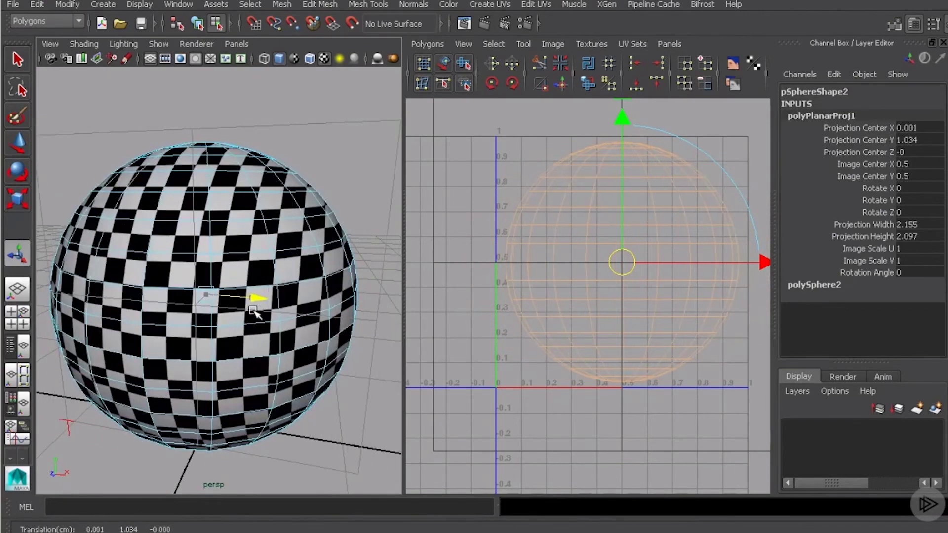
drag(210, 229, 215, 207)
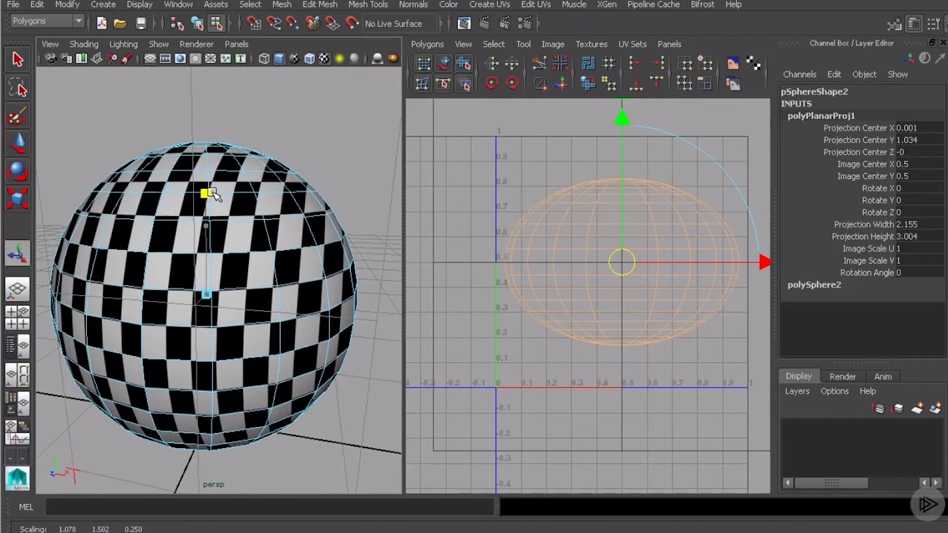
drag(212, 194, 213, 222)
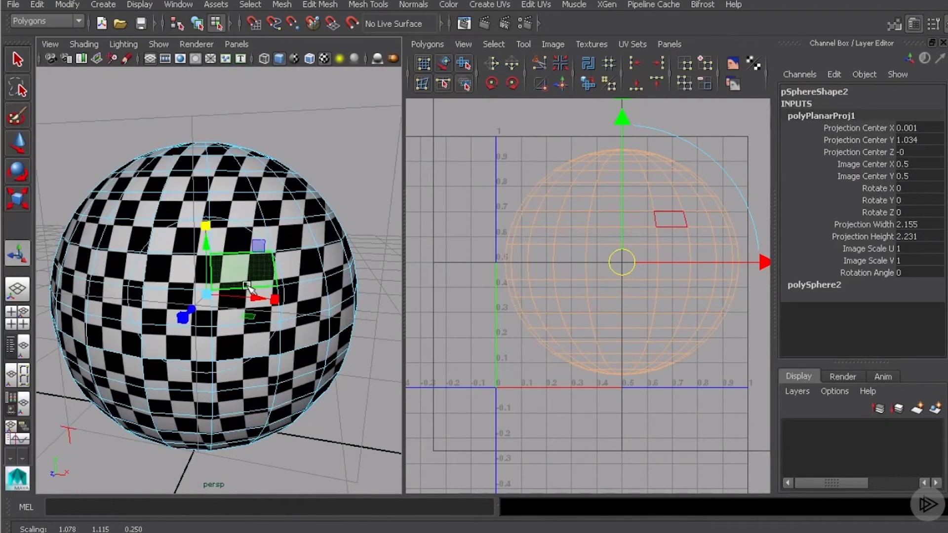
scroll(209, 296, up, 2)
alt+drag(210, 296, 212, 262)
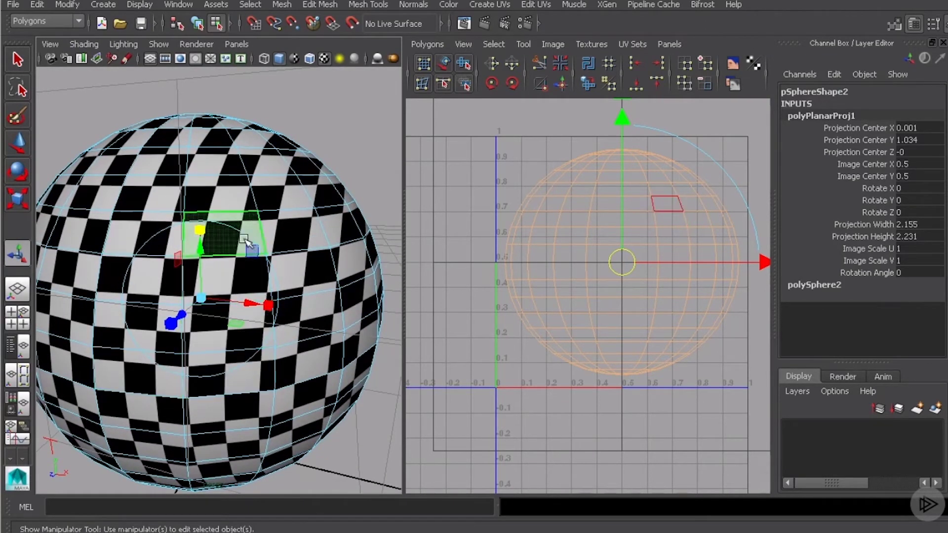
Try tilting polyPlanarProj1 with its rotate handles, undo the tilt, and reframe the sphere.
click(235, 230)
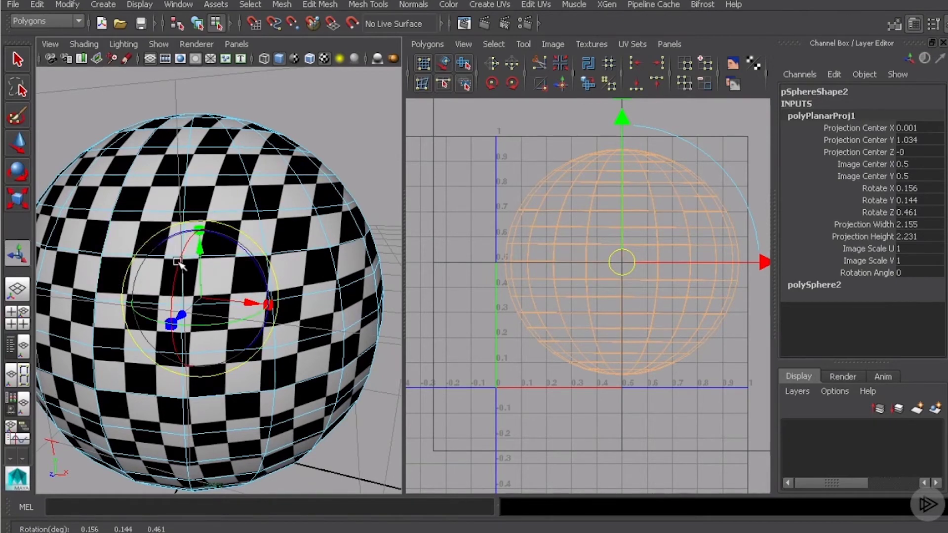
mouse_move(177, 267)
mouse_down()
mouse_move(169, 303)
mouse_move(184, 252)
mouse_move(176, 285)
mouse_move(178, 276)
mouse_up()
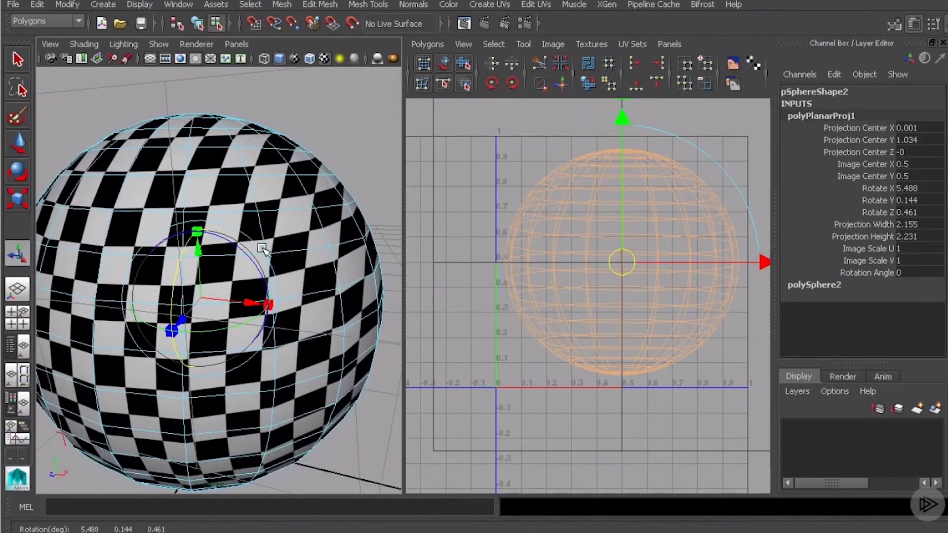
key(ctrl+z)
scroll(237, 266, down, 5)
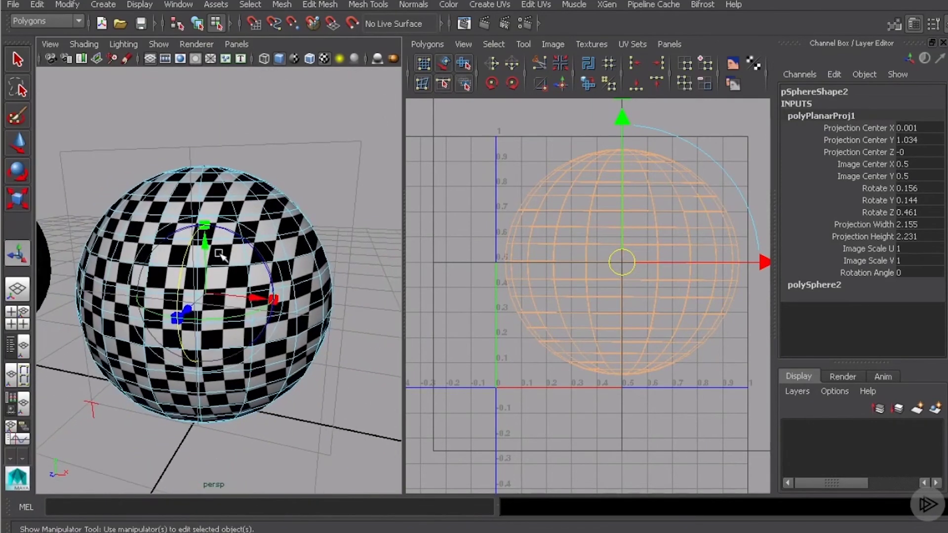
alt+middle_drag(221, 275, 217, 285)
alt+drag(218, 285, 250, 274)
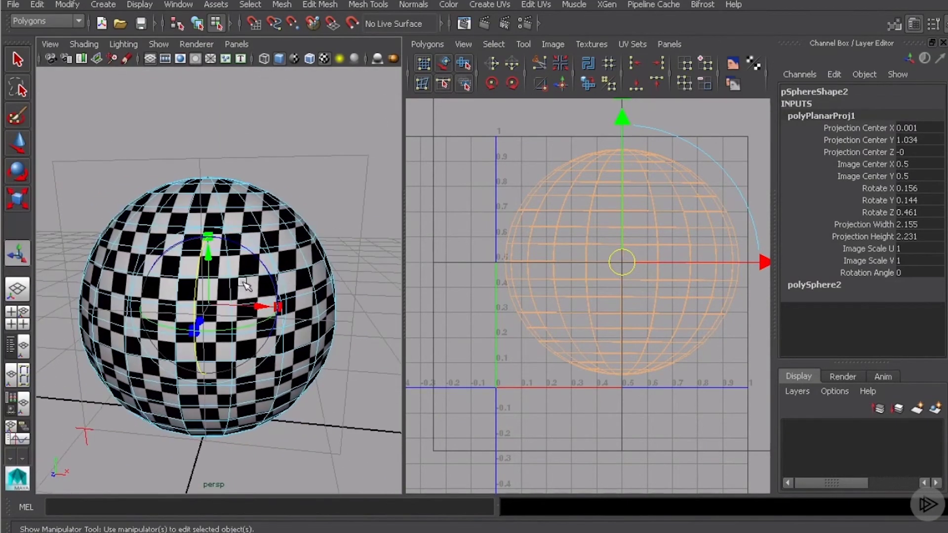
Reselect pSphere2 in object mode and bring up polyPlanarProj1's attributes and manipulator.
click(312, 194)
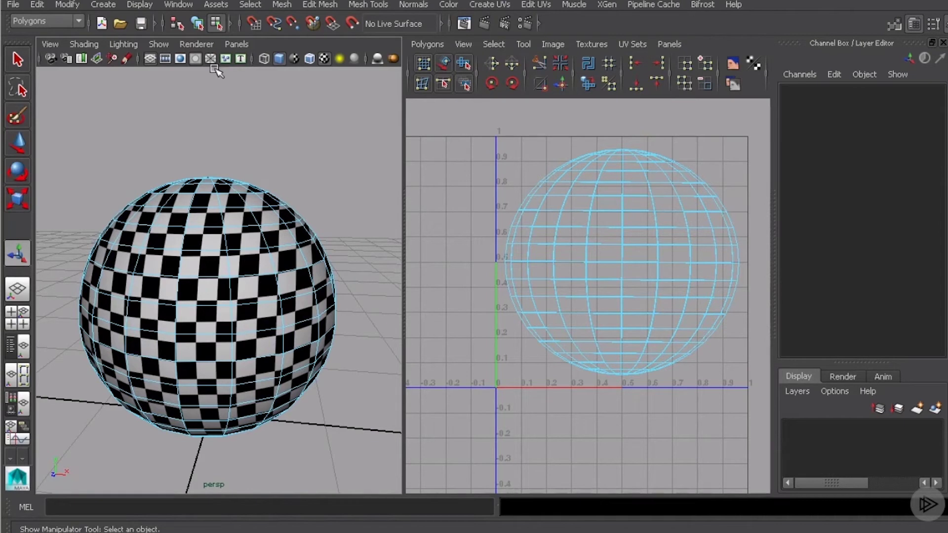
click(197, 26)
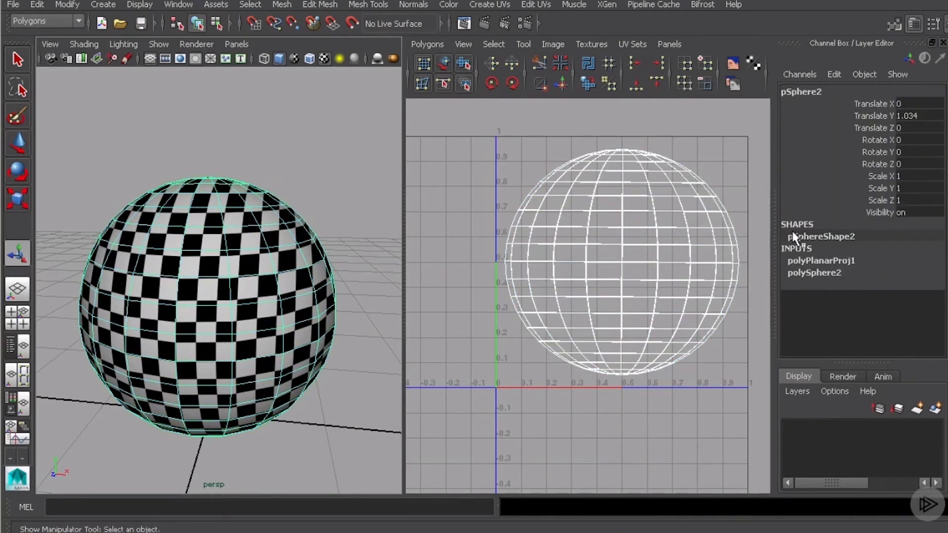
click(817, 262)
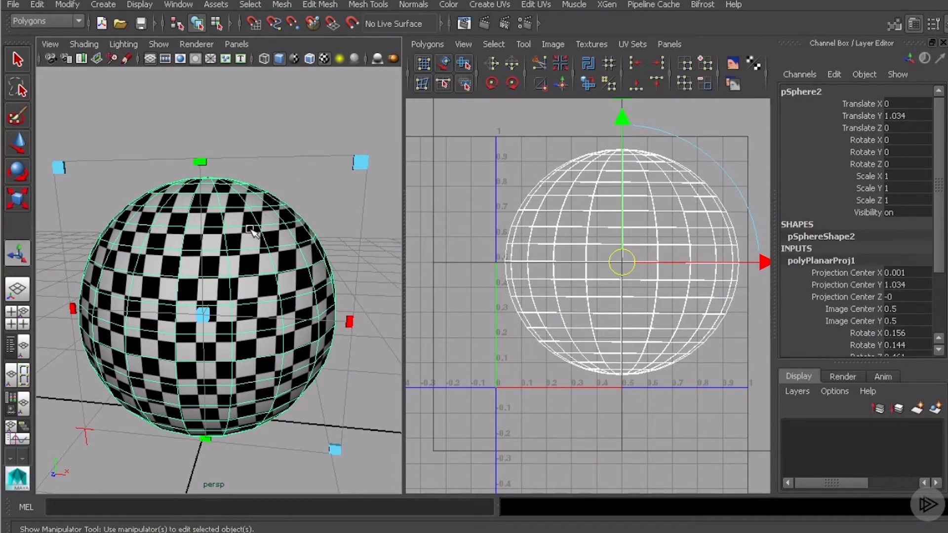
alt+drag(249, 215, 250, 240)
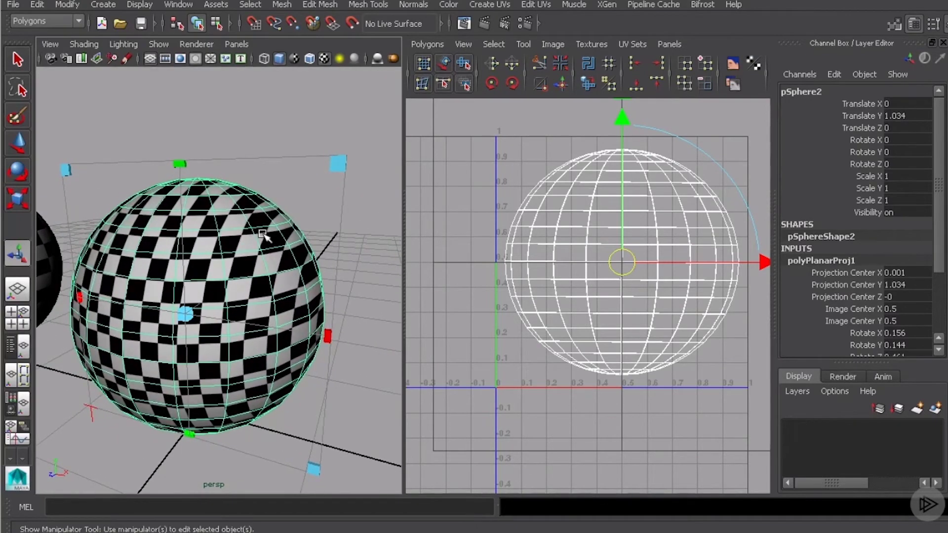
Reselect the checkered sphere and orbit to view it from the side.
click(326, 204)
alt+drag(326, 204, 244, 254)
click(246, 244)
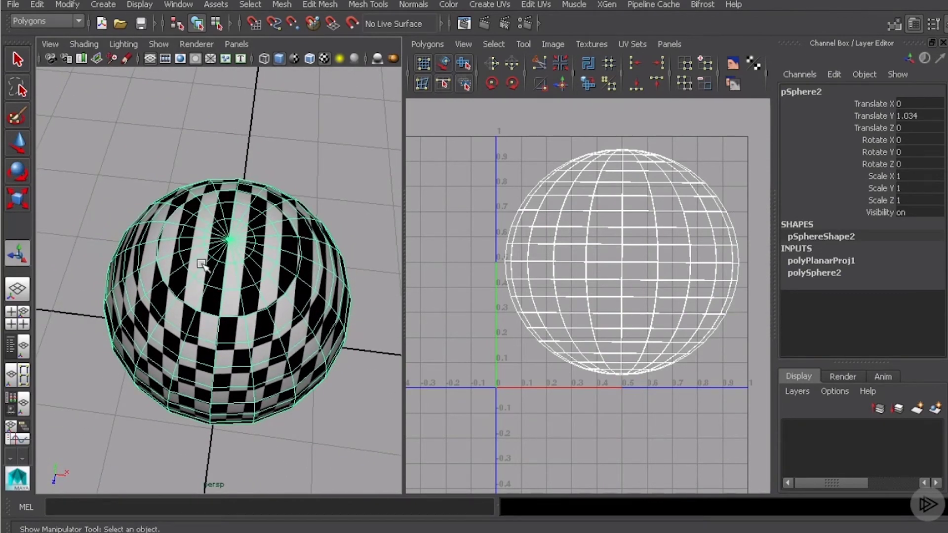
mouse_move(231, 258)
alt+mouse_down()
mouse_move(233, 234)
mouse_move(239, 249)
alt+mouse_up()
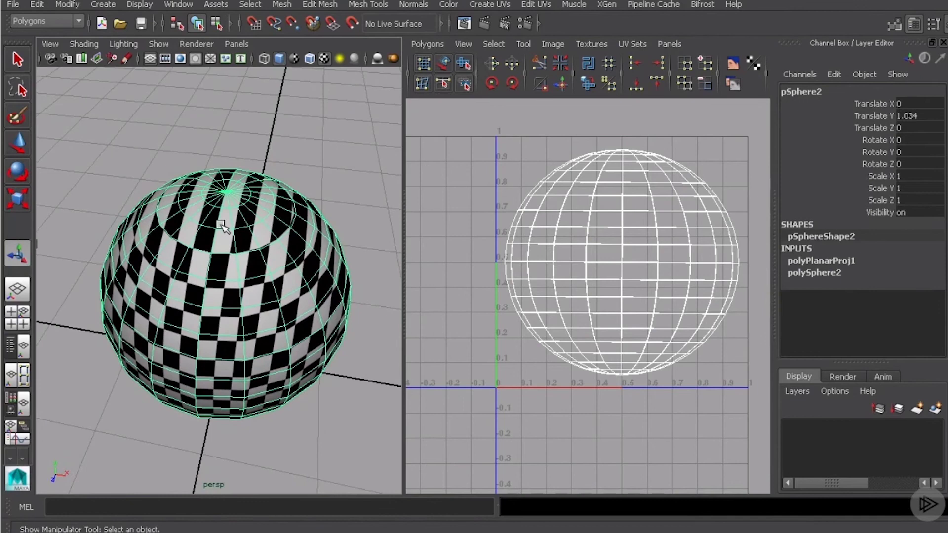
Marquee the top rows of faces in the maximized Front view, then restore the Persp/UV Editor layout.
click(23, 318)
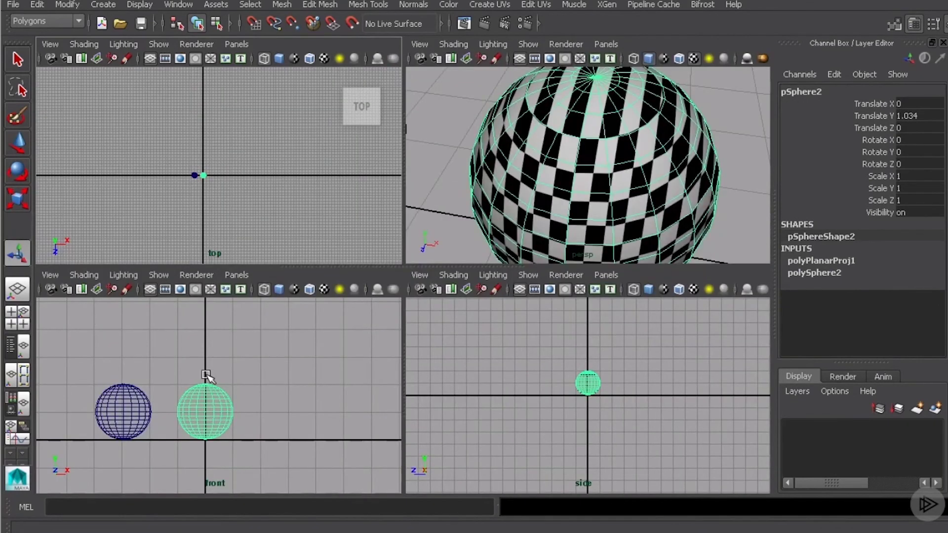
key(space)
scroll(360, 282, up, 6)
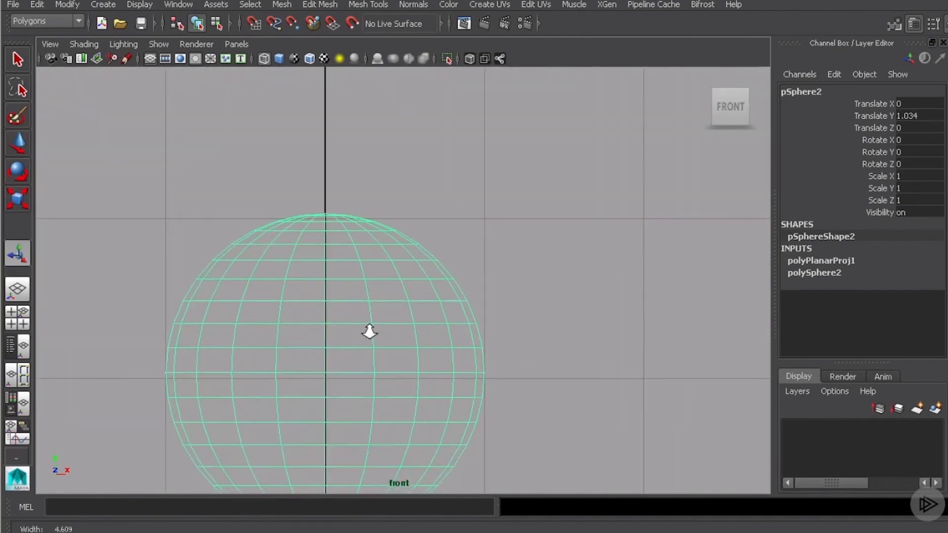
right_drag(320, 259, 324, 294)
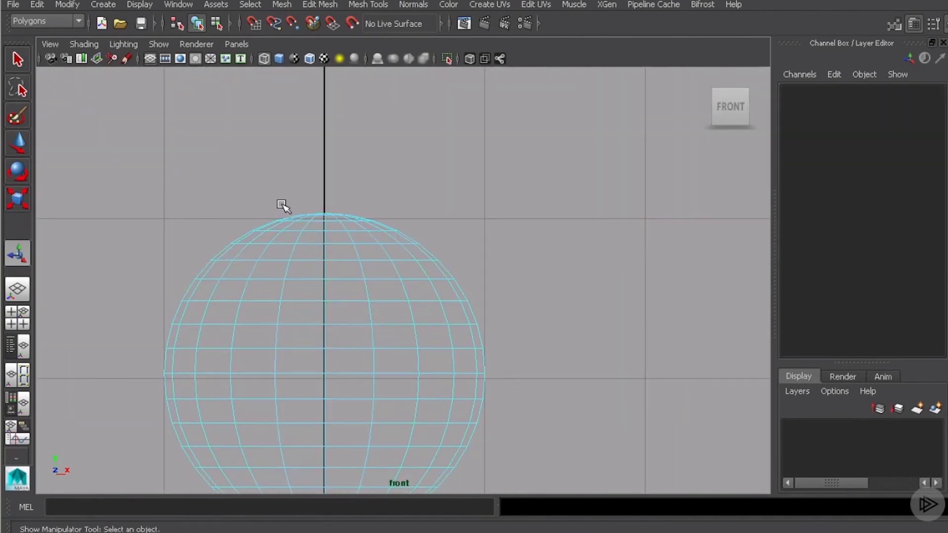
drag(261, 196, 395, 225)
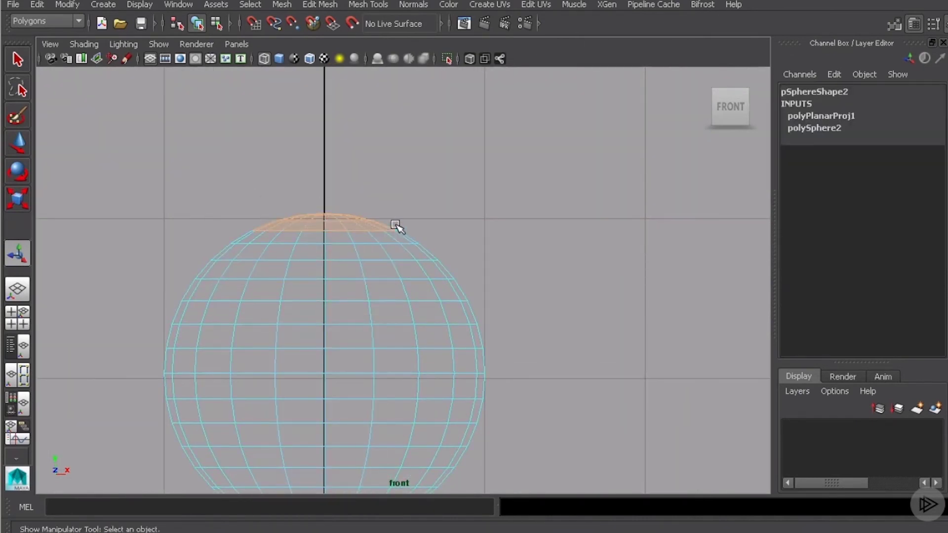
click(18, 289)
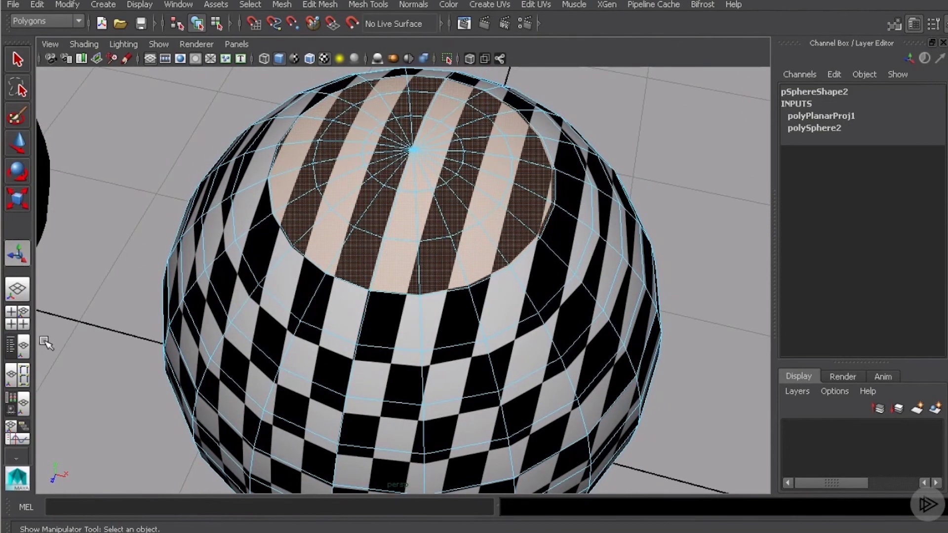
click(19, 376)
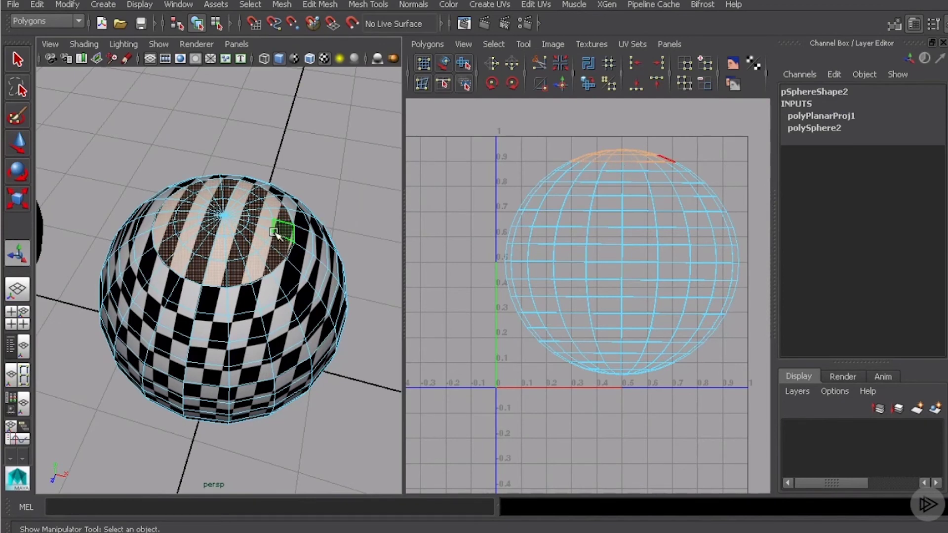
Apply Planar Mapping to the top faces with Fit projection set to Best plane.
scroll(254, 232, up, 4)
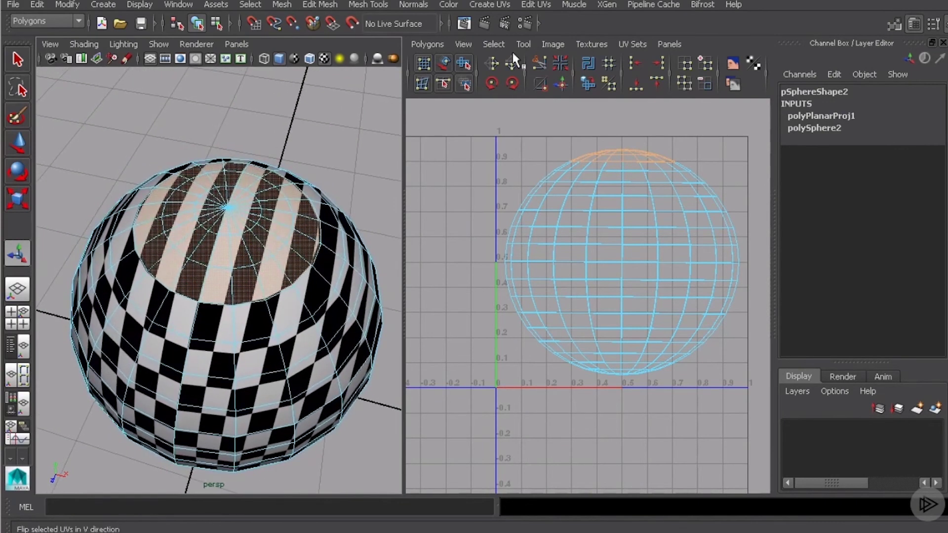
click(495, 5)
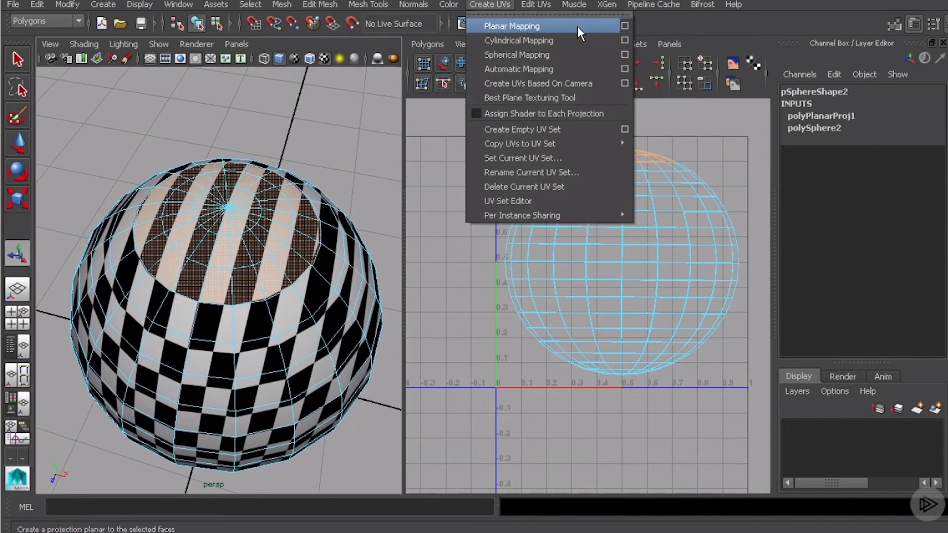
click(623, 25)
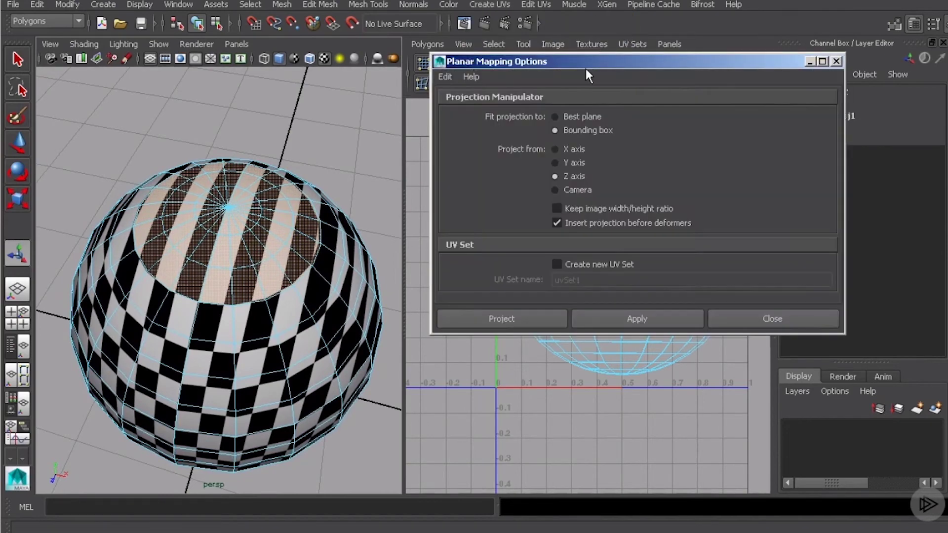
click(556, 116)
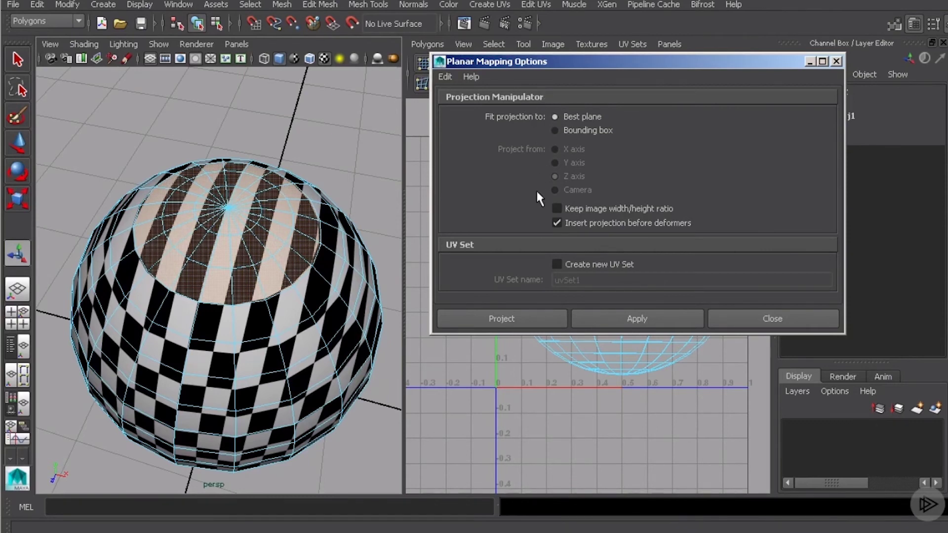
click(497, 315)
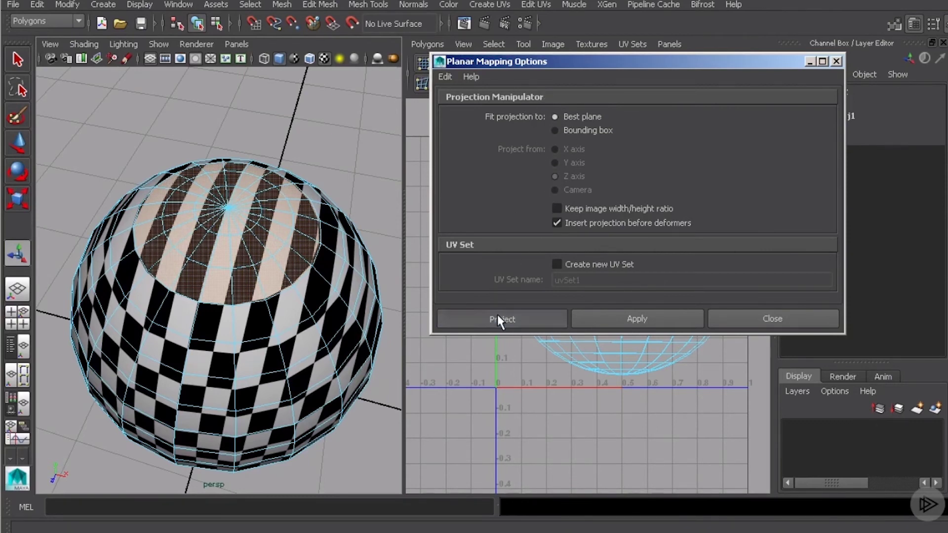
alt+drag(371, 321, 316, 257)
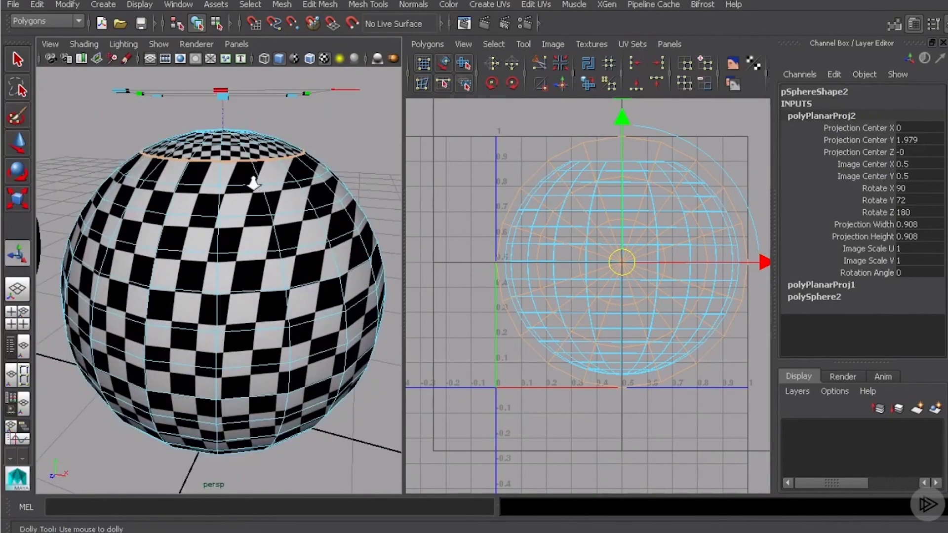
scroll(276, 232, up, 3)
alt+middle_drag(268, 203, 265, 236)
mouse_move(269, 207)
alt+mouse_down()
mouse_move(257, 271)
mouse_move(245, 271)
mouse_move(284, 253)
mouse_move(273, 210)
alt+mouse_up()
alt+right_drag(289, 301, 281, 241)
alt+drag(280, 240, 250, 247)
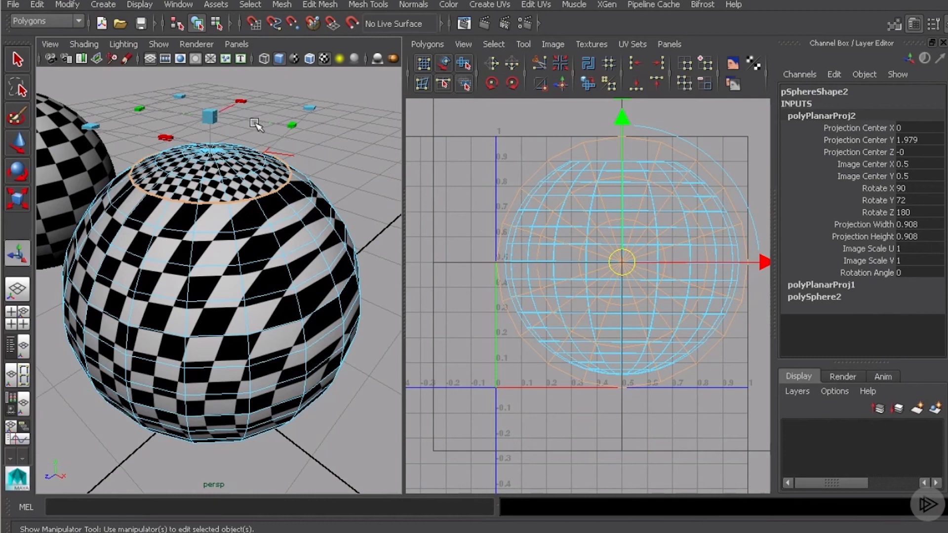
alt+drag(267, 200, 259, 229)
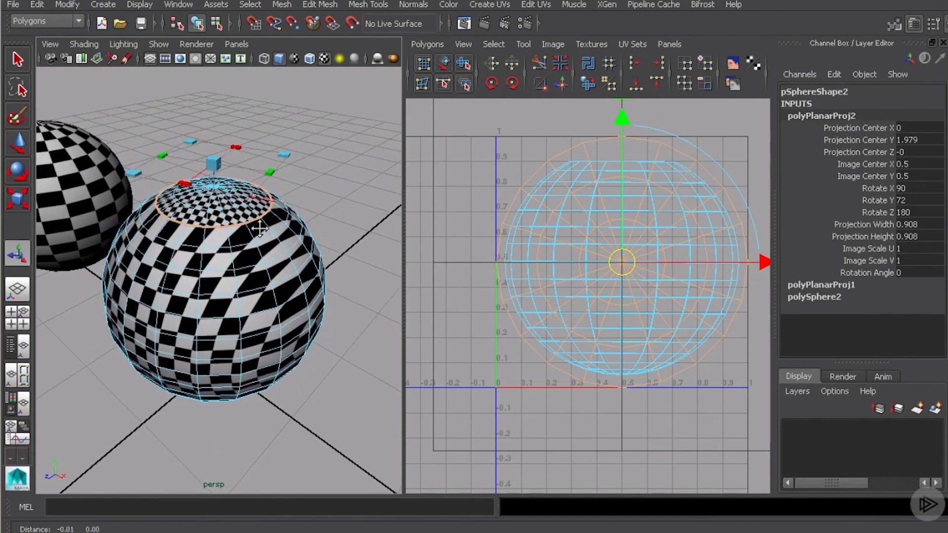
alt+middle_drag(259, 228, 277, 231)
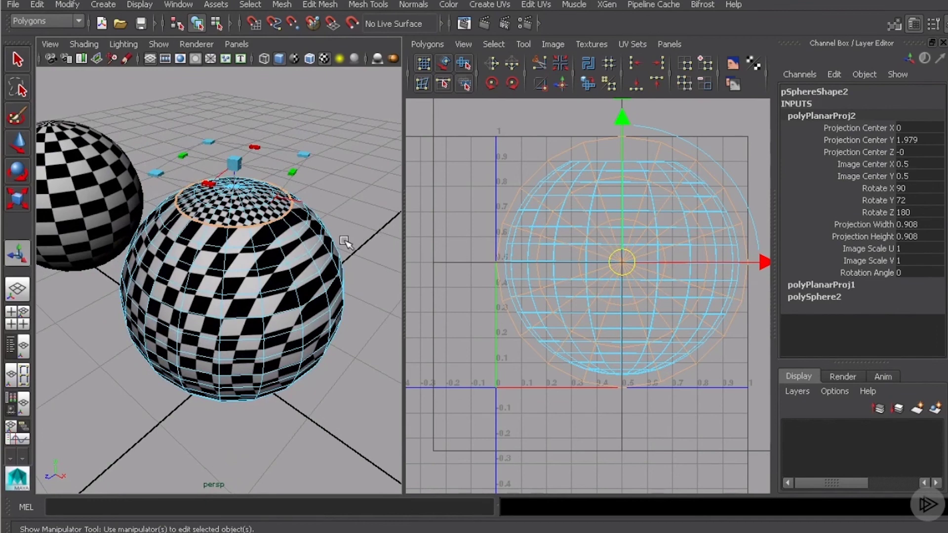
alt+drag(345, 241, 244, 210)
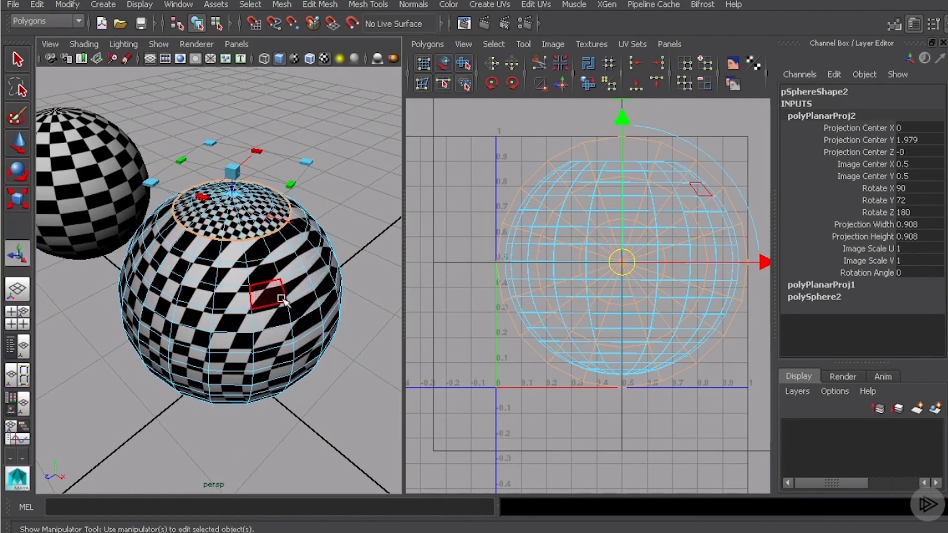
alt+drag(267, 291, 374, 260)
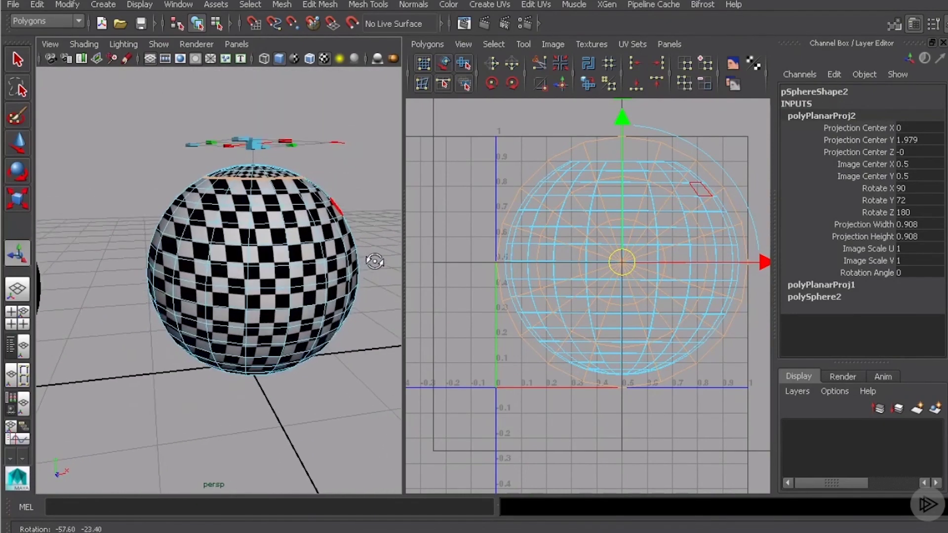
alt+middle_drag(366, 257, 332, 264)
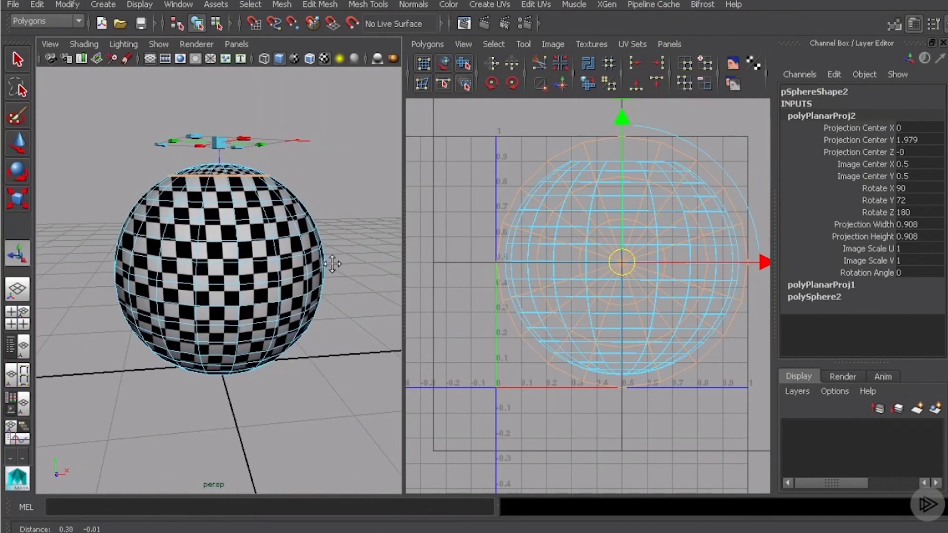